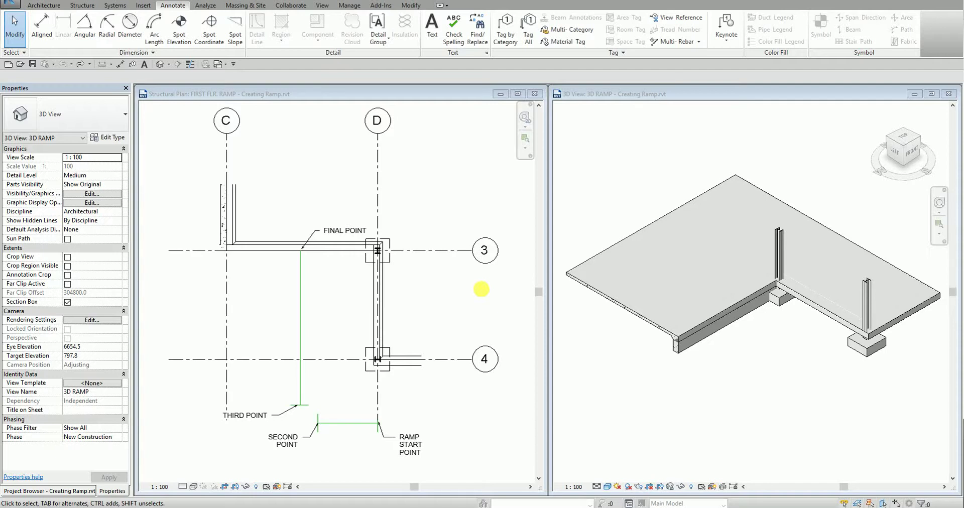
Activate the FIRST FLR. RAMP plan and review the guide lines from ramp start to final point
left_click(456, 322)
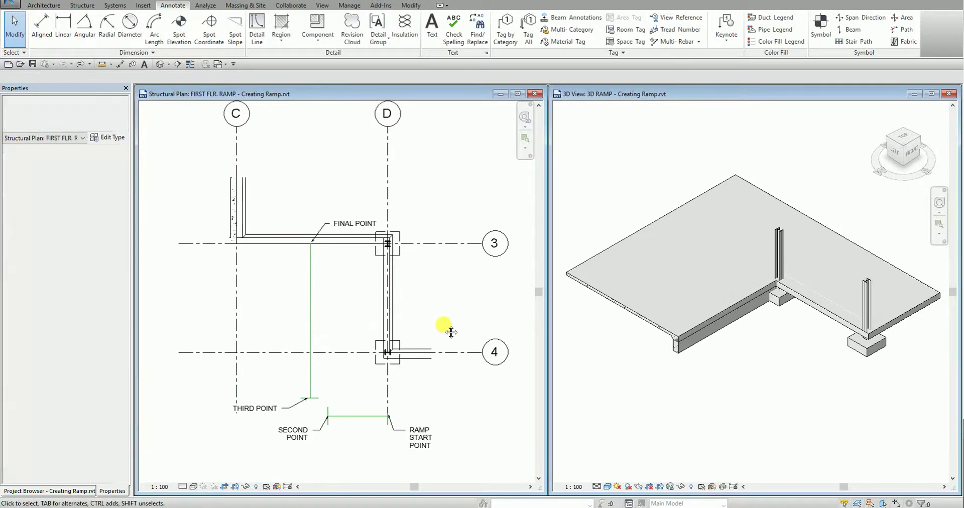
left_click(329, 423)
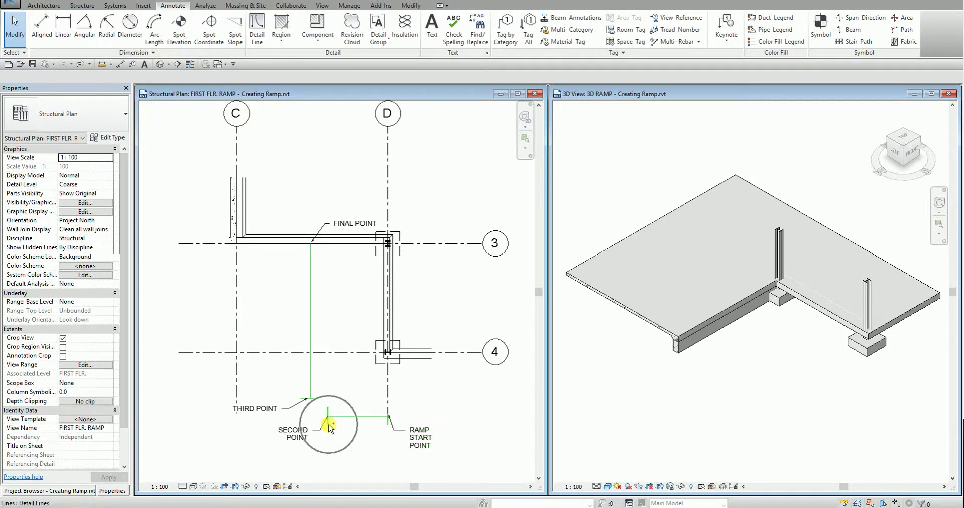
left_click(318, 243)
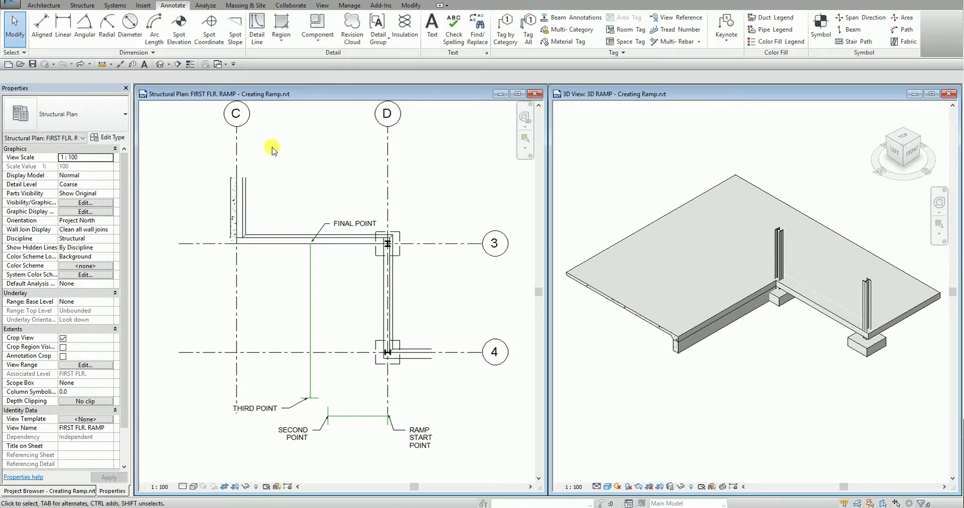
left_click(59, 6)
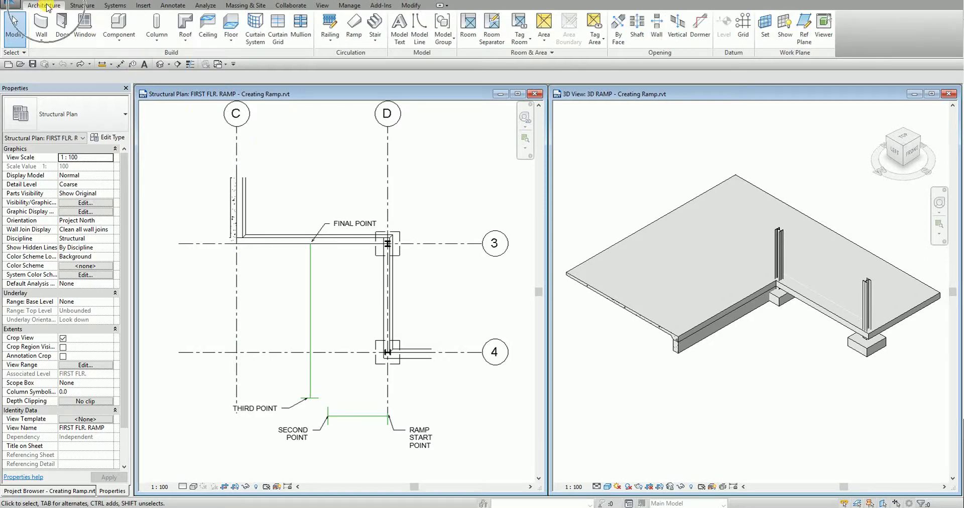
Start a ramp sketch with base offset -900 and top level FIRST FLR
left_click(352, 44)
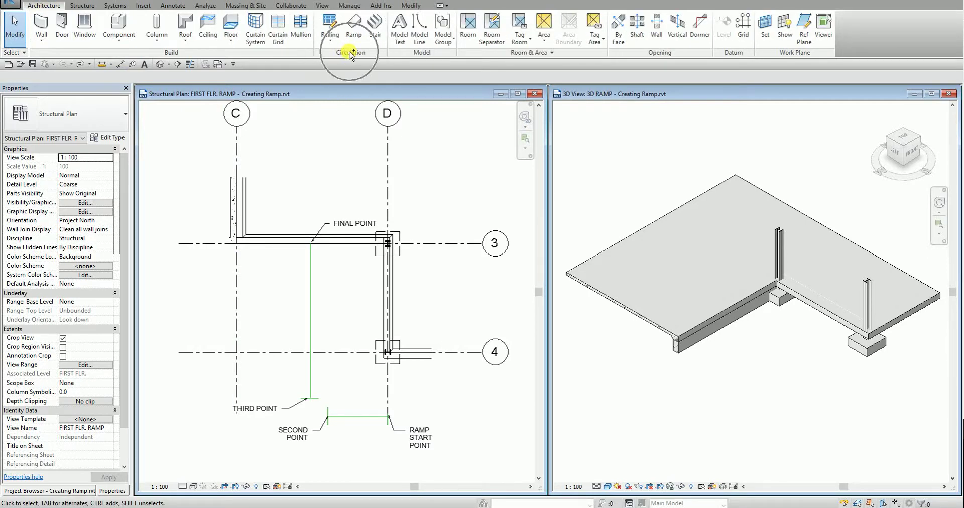
left_click(353, 34)
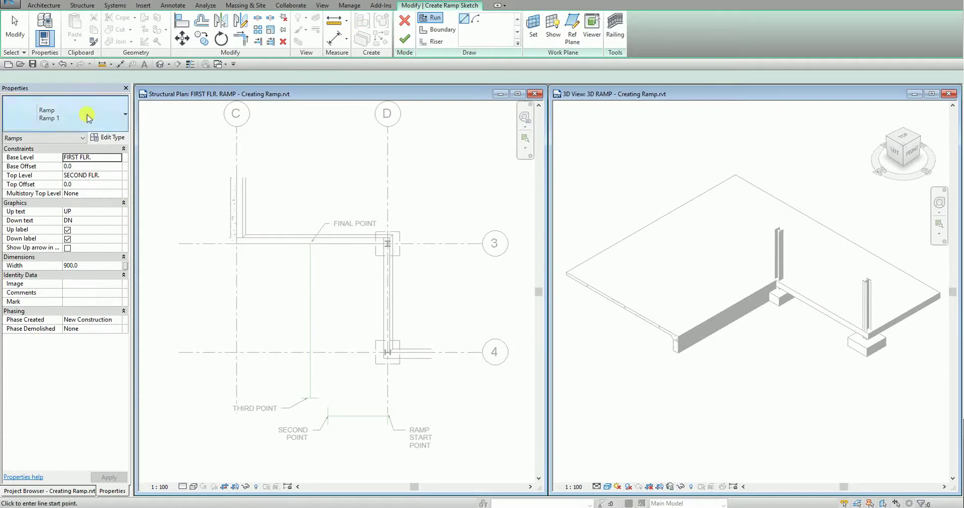
left_click(83, 167)
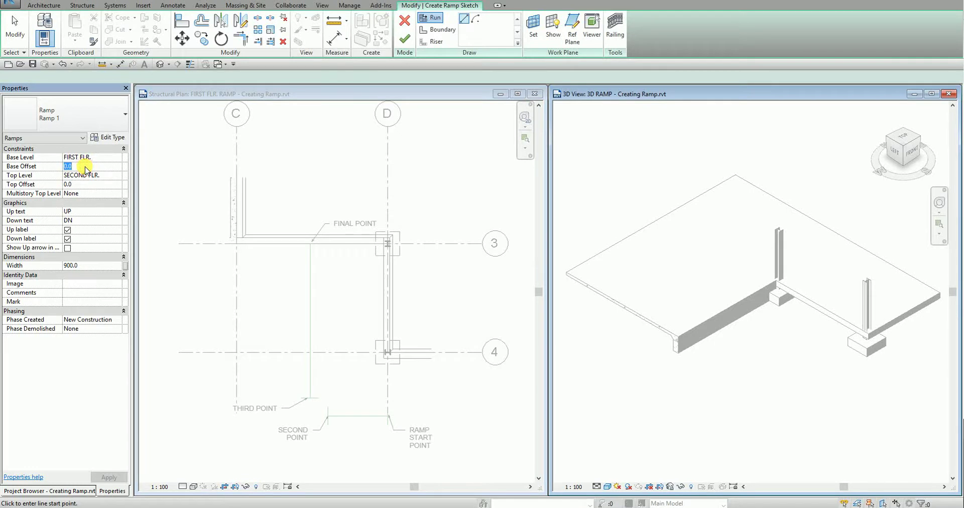
type("-9")
left_click(110, 176)
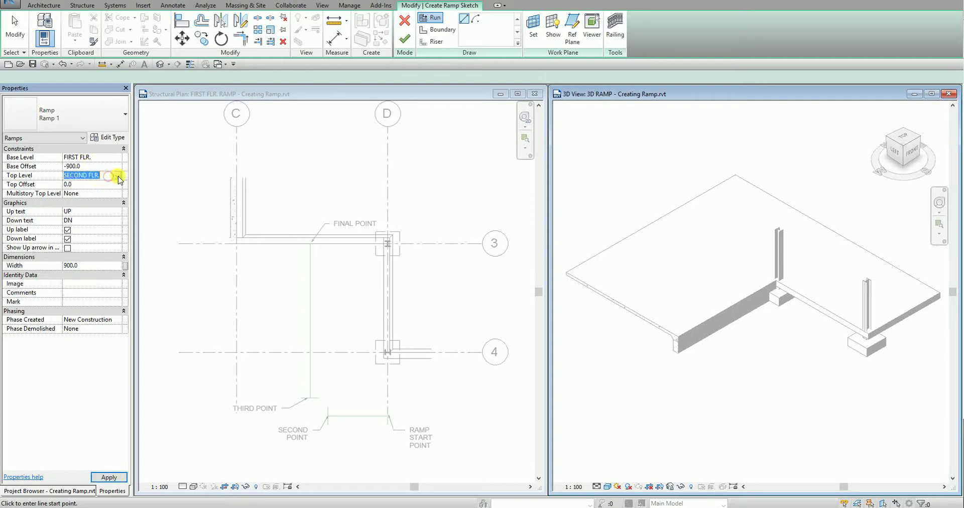
left_click(108, 176)
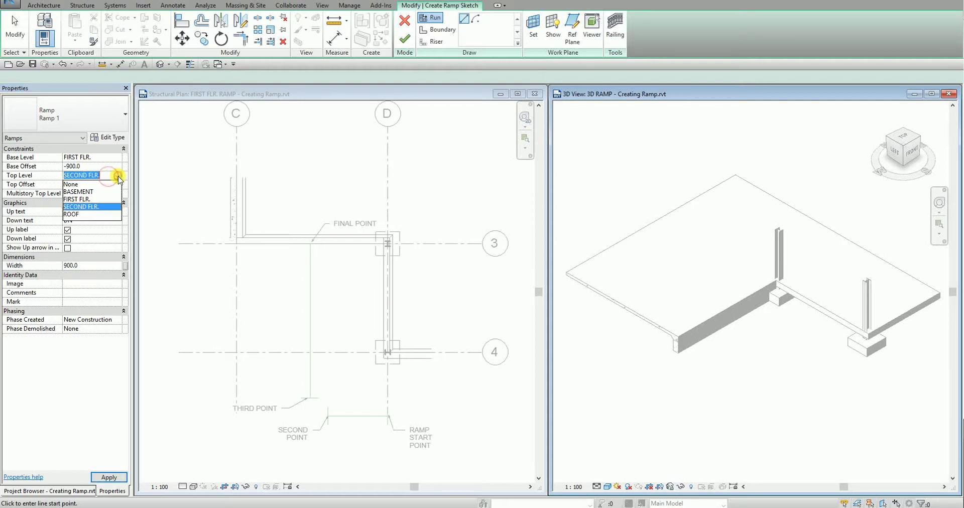
left_click(85, 199)
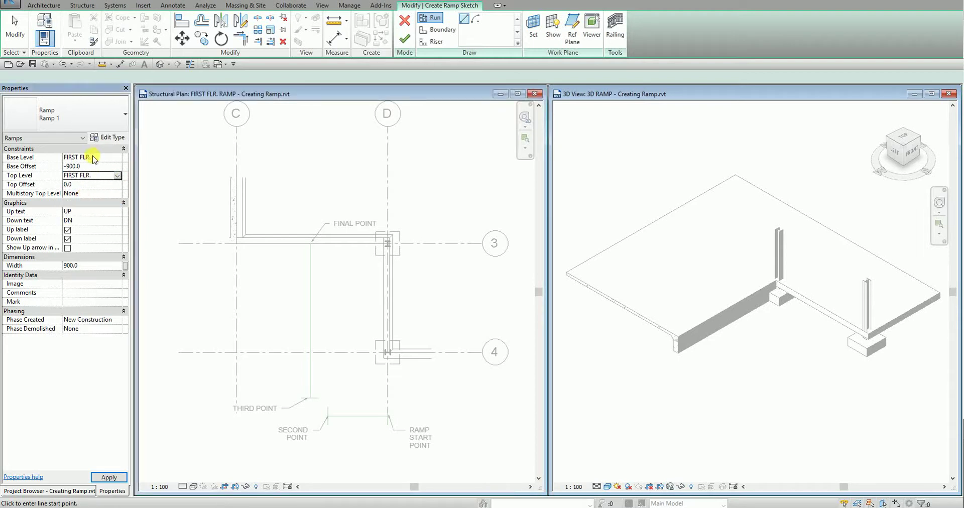
Set the ramp width to 1800 and apply the properties
left_click(92, 269)
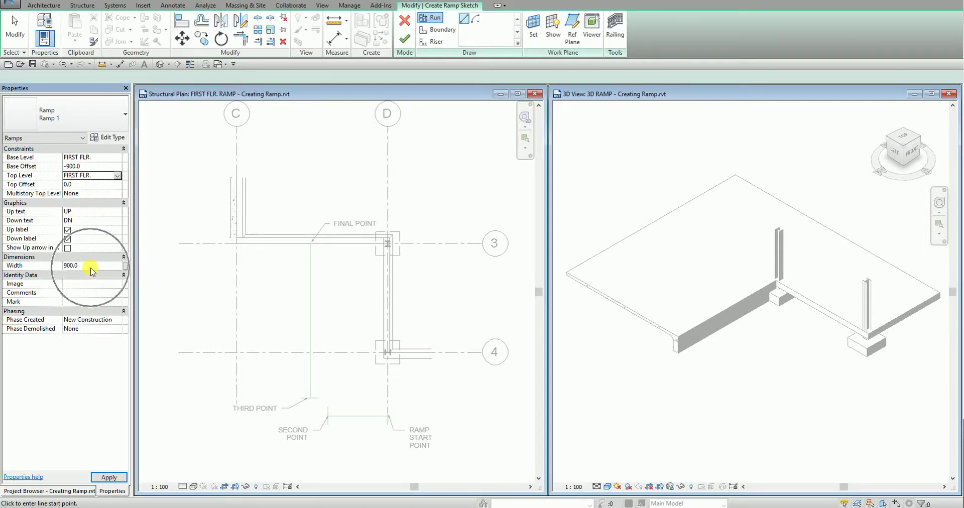
left_click(91, 267)
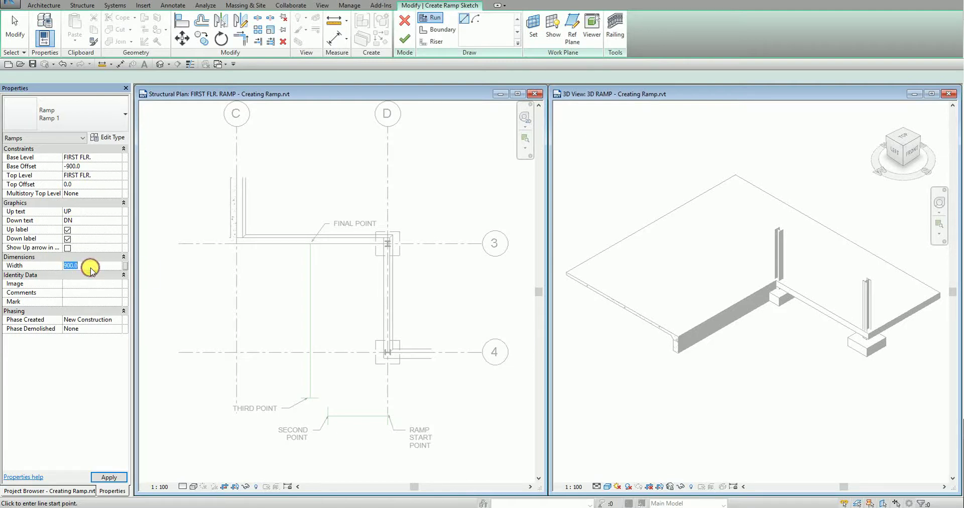
type("1800")
left_click(108, 477)
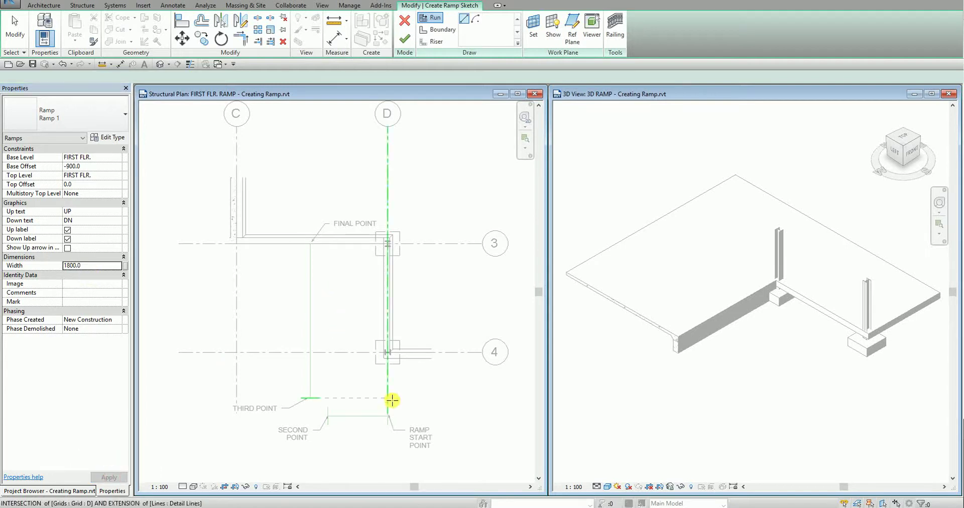
Draw two ramp runs: ramp start to second point, then third point to final point
left_click(463, 21)
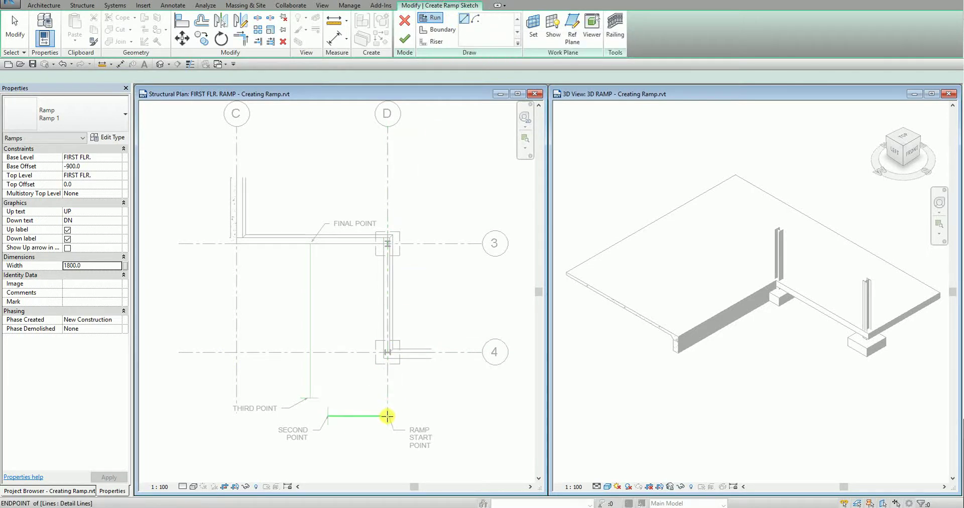
left_click(419, 440)
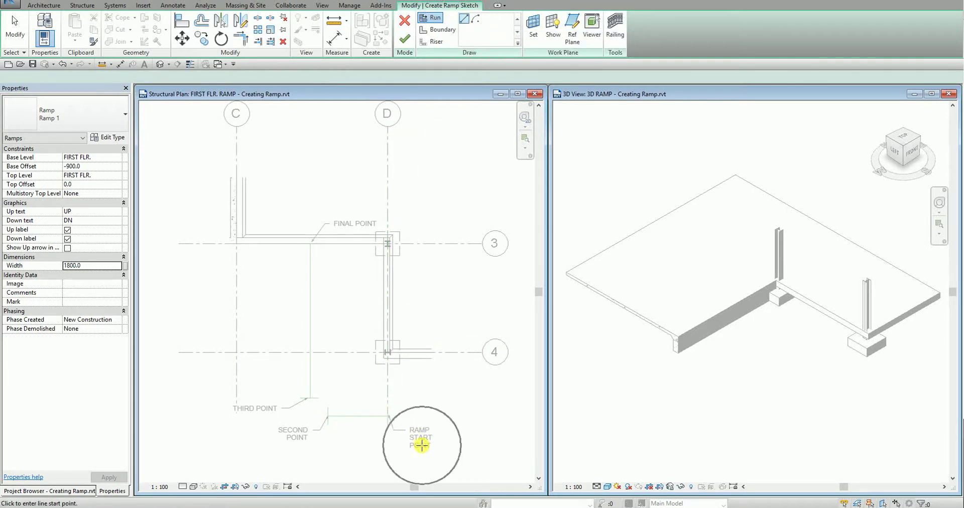
left_click(388, 416)
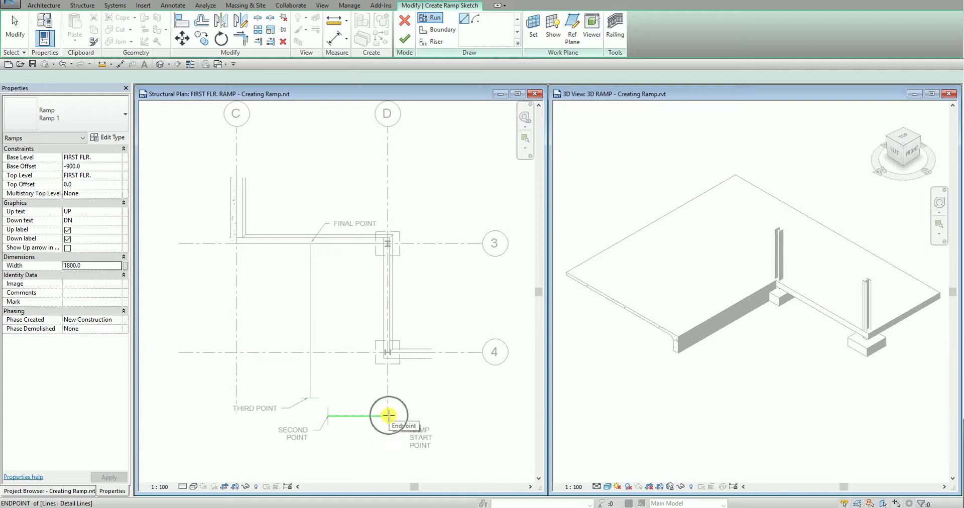
left_click(327, 414)
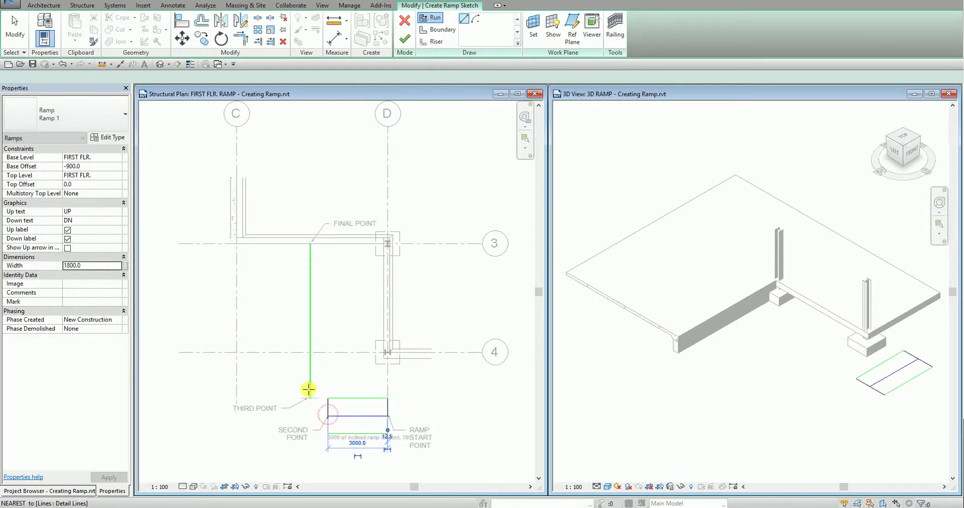
left_click(310, 398)
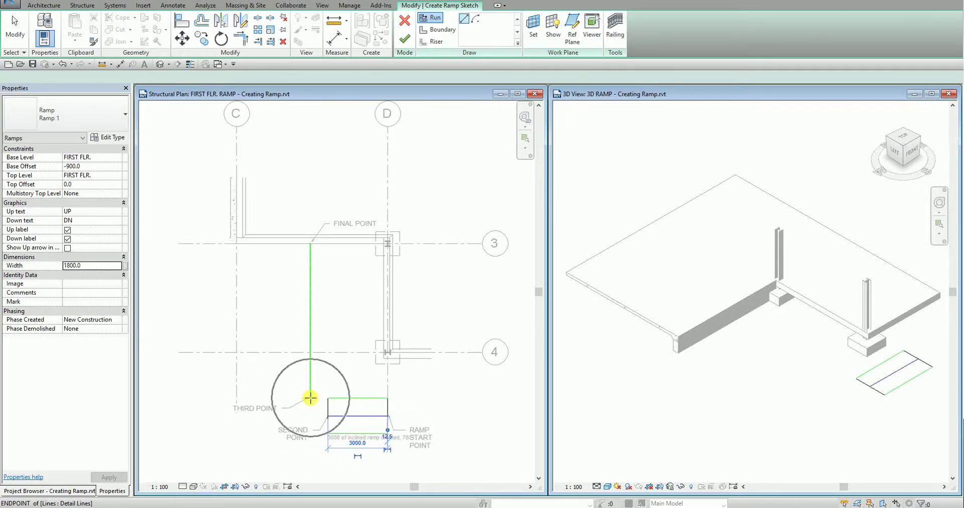
left_click(310, 246)
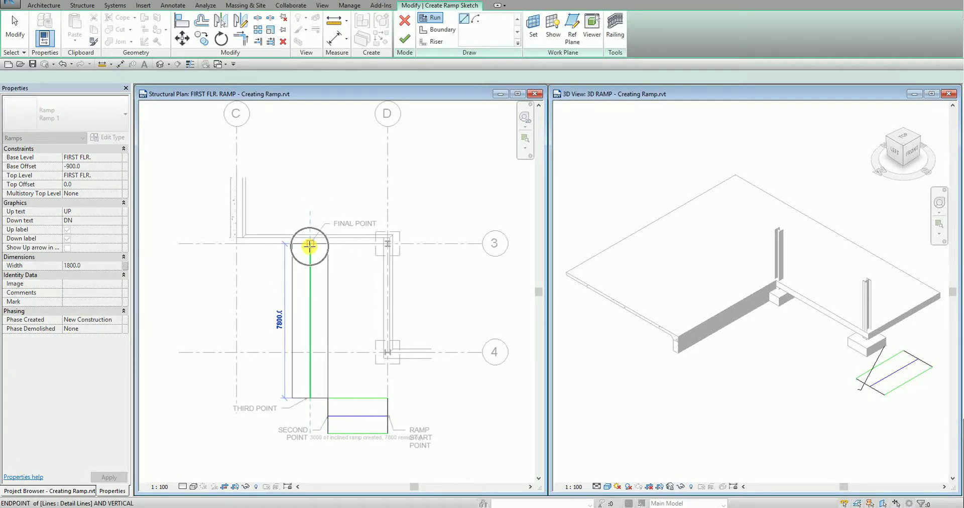
left_click(310, 246)
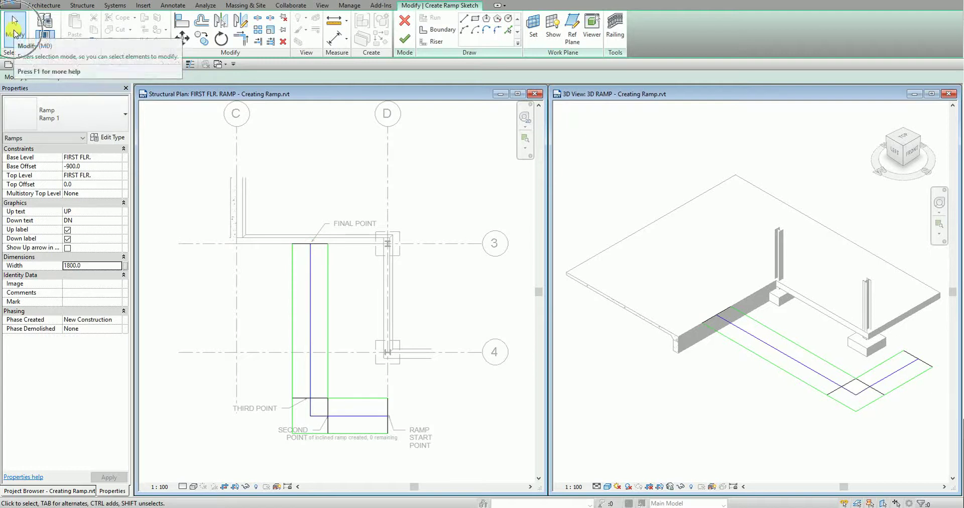
left_click(14, 36)
Check the sketched runs in the 3D view, then return to the plan
left_click(810, 329)
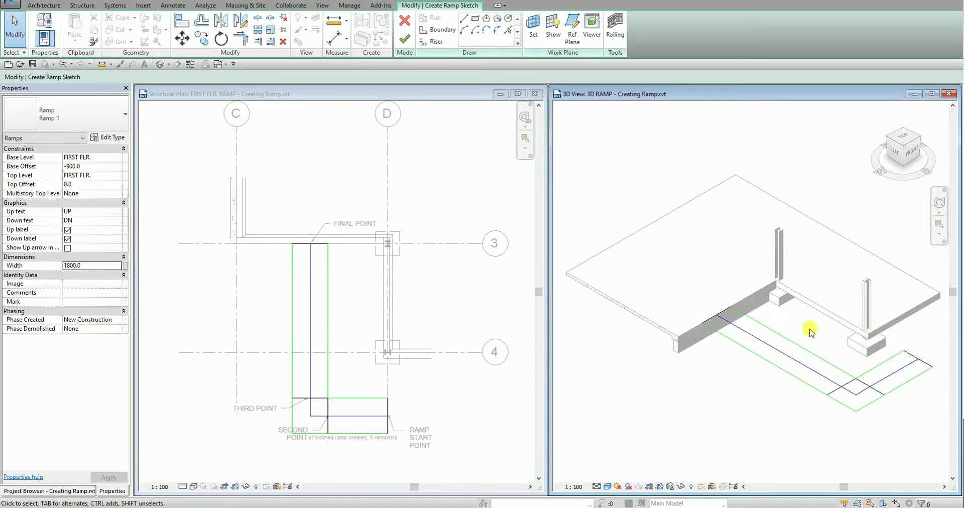
scroll(803, 301, "up", 2)
scroll(796, 296, "up", 1)
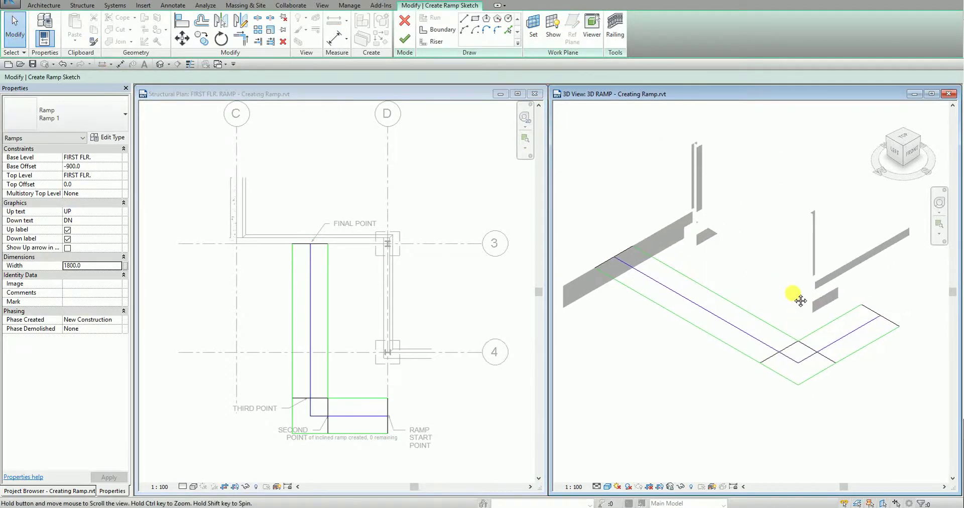
left_click(306, 172)
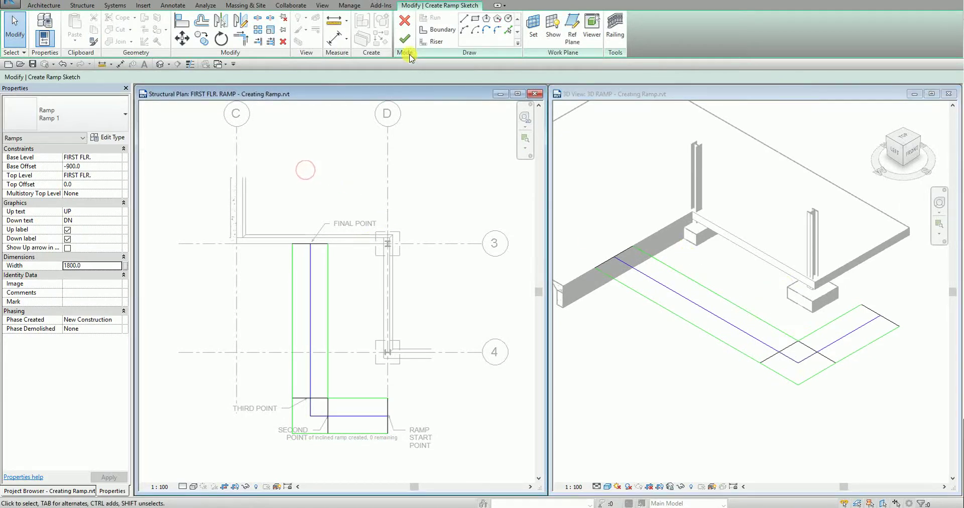
Finish the ramp and orbit the 3D view to inspect its railings
left_click(403, 40)
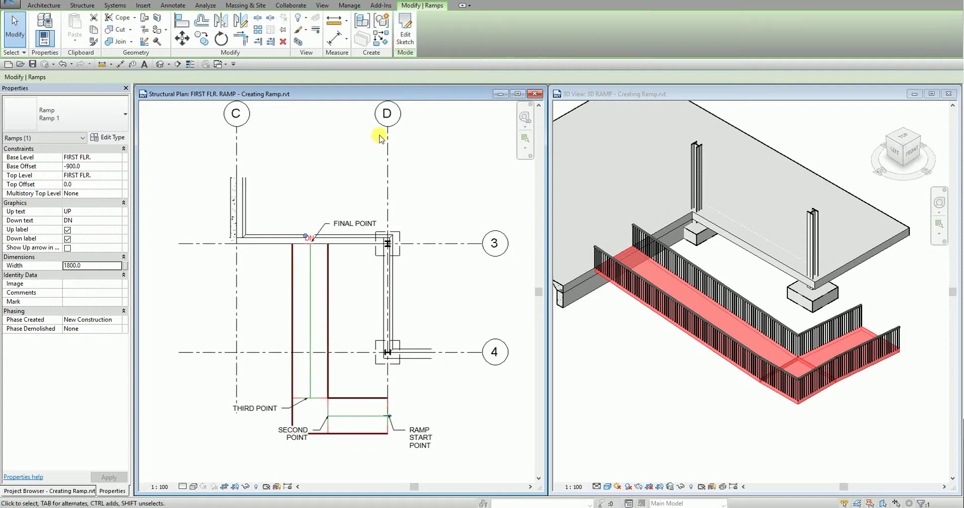
left_click(316, 161)
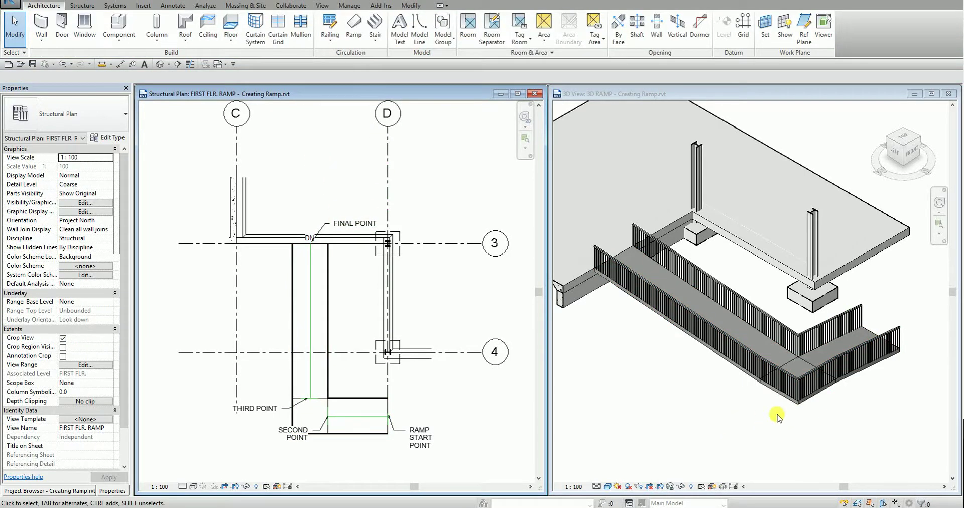
left_click(687, 394)
middle_click_drag(732, 423, 688, 253, "shift")
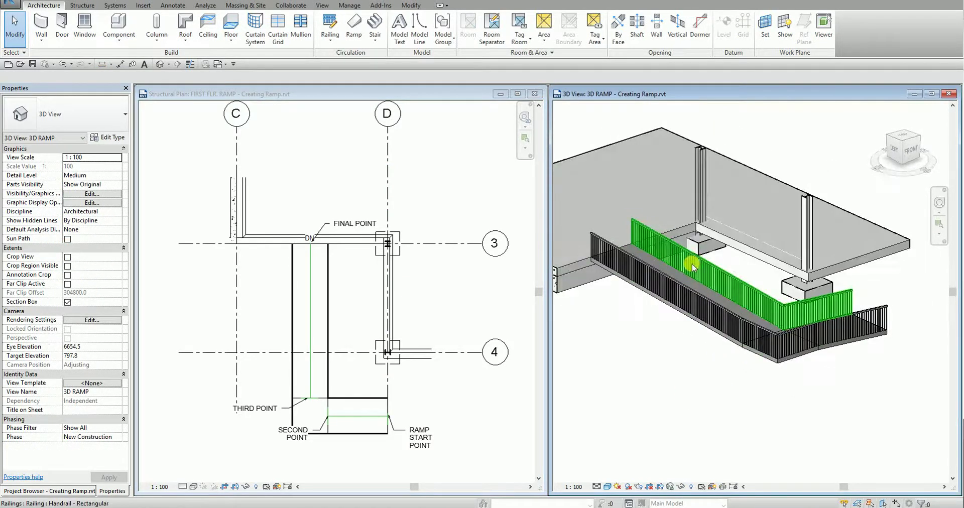
Try Default new Railing System Type on the inner railing, then revert to Handrail - Rectangular
left_click(672, 293)
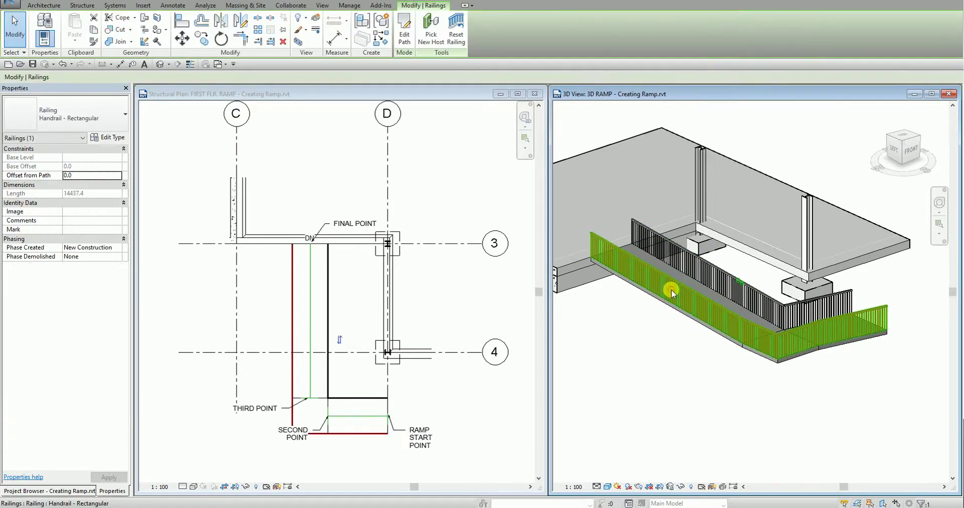
left_click(103, 119)
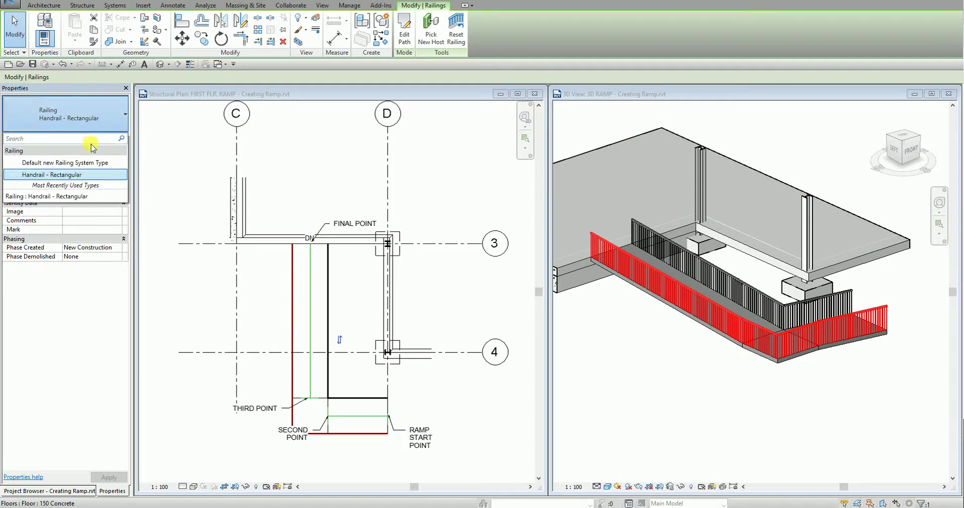
left_click(89, 163)
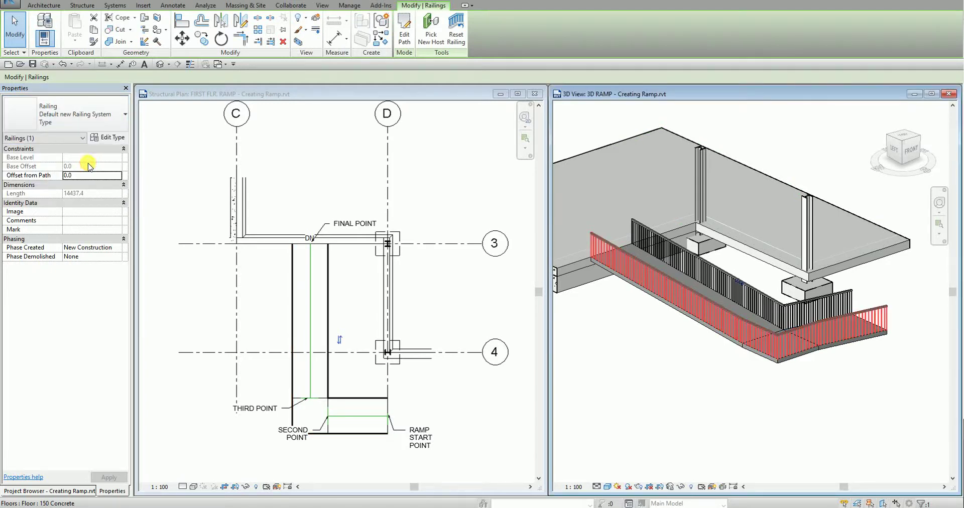
left_click(93, 114)
left_click(71, 173)
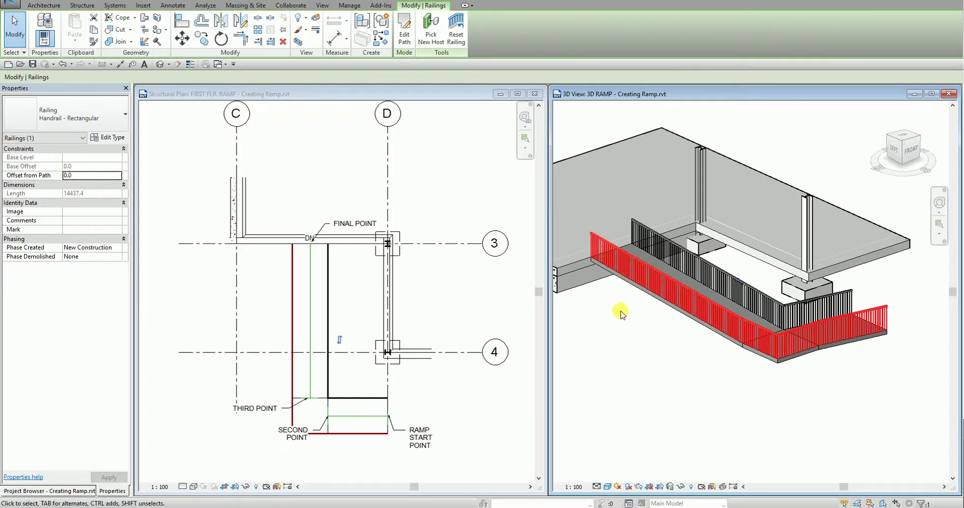
left_click(701, 334)
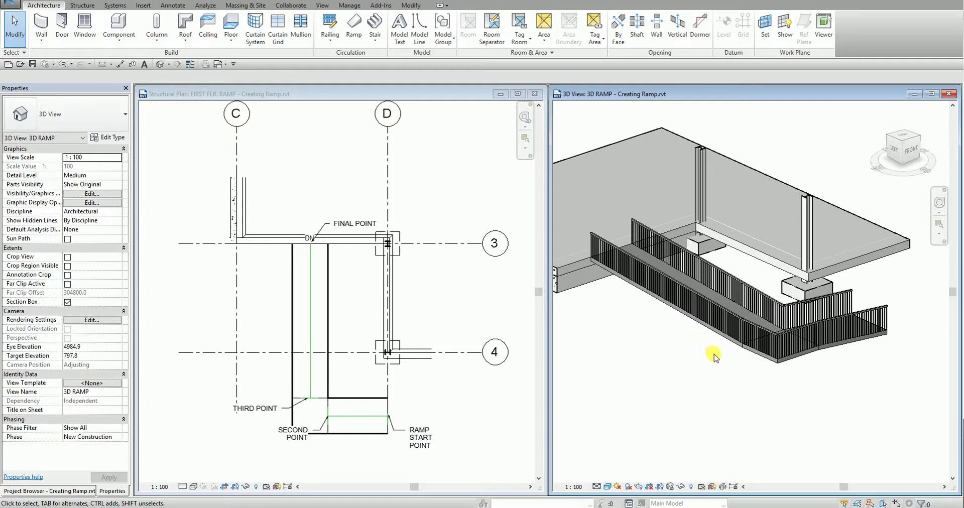
Change the Ramp 1 type's Shape from Thick to Solid
scroll(714, 354, "up", 1)
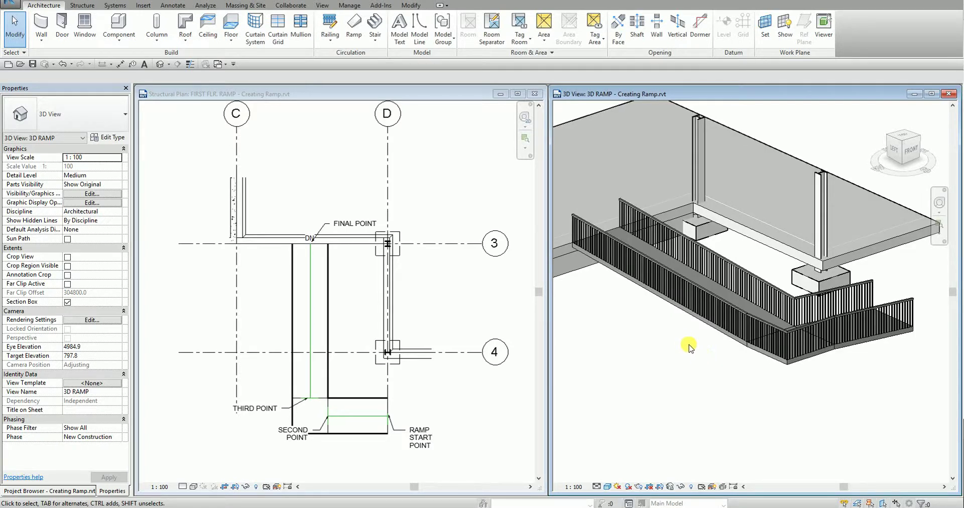
left_click(635, 287)
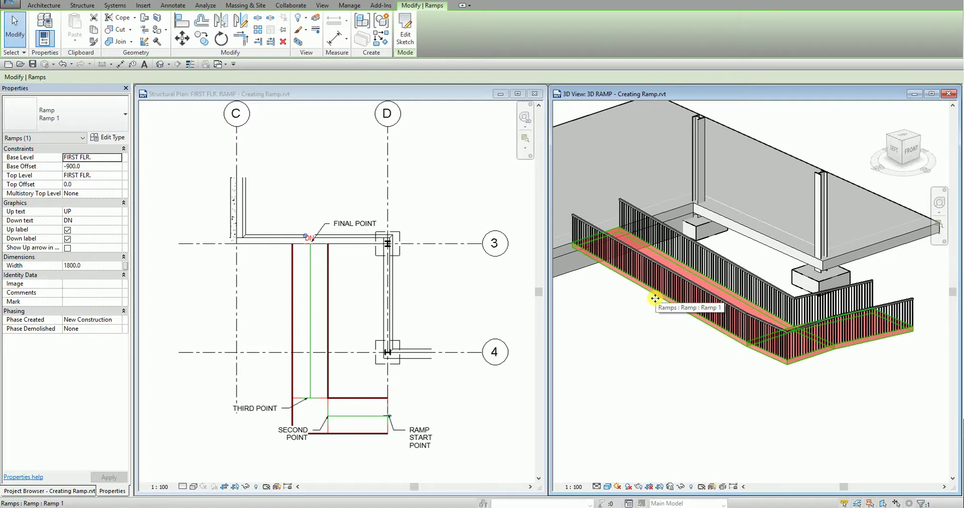
left_click(111, 139)
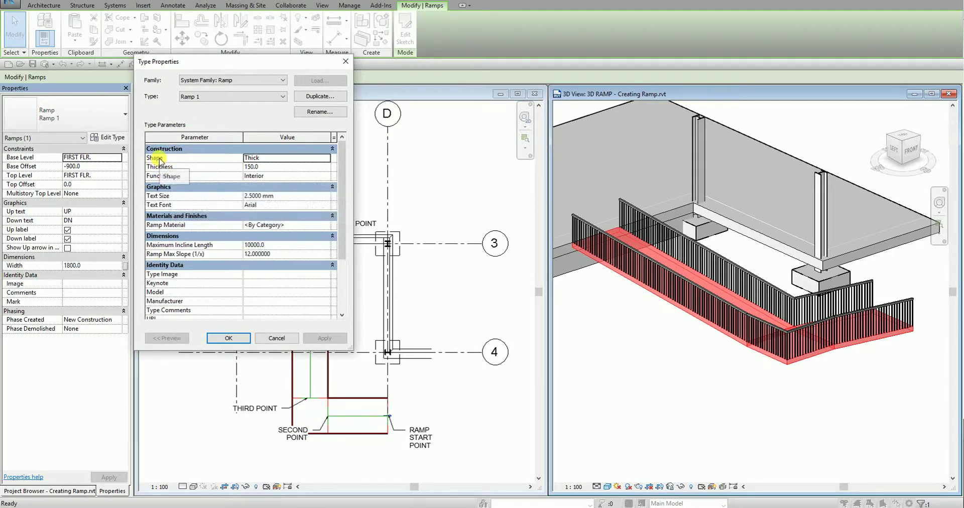
left_click(291, 159)
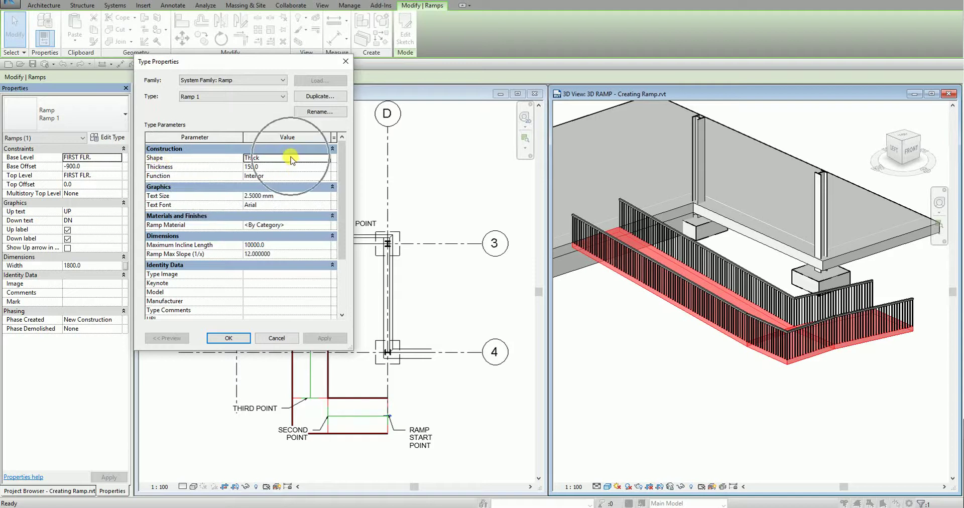
left_click(324, 159)
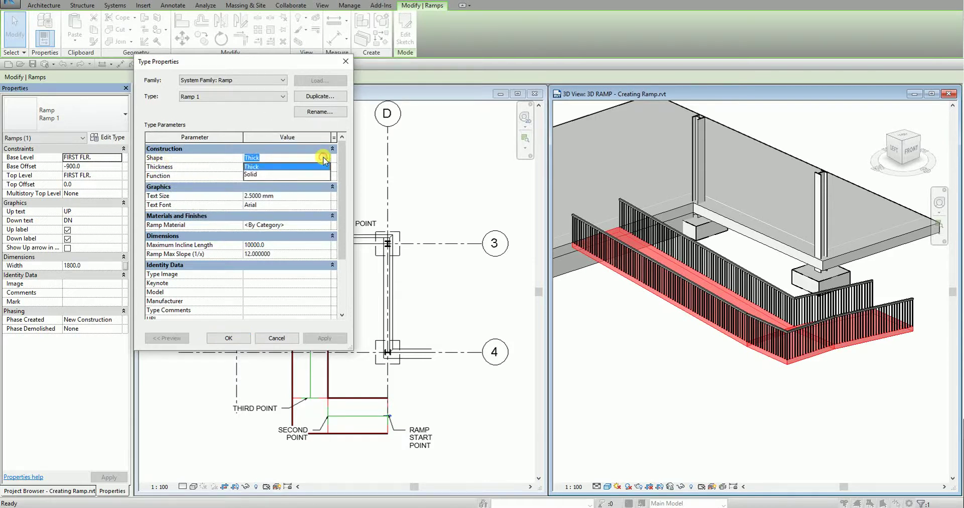
left_click(256, 175)
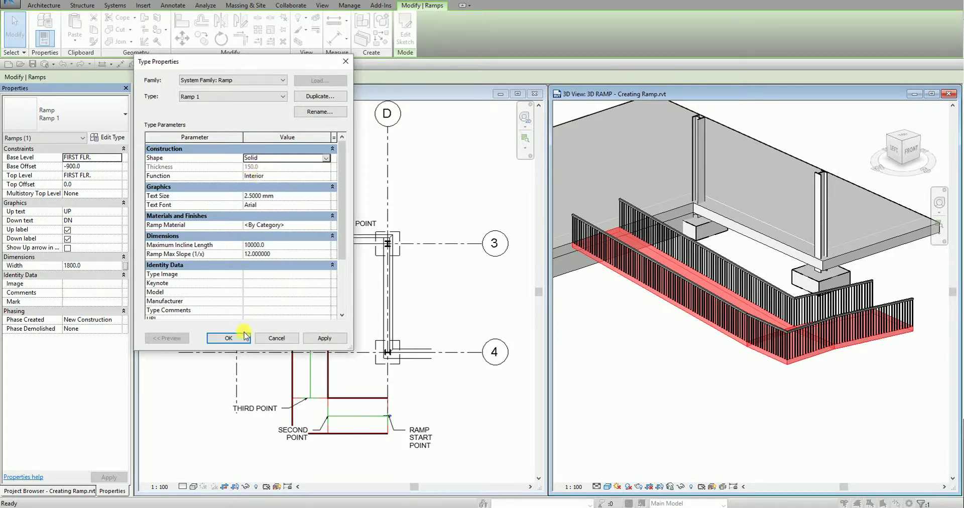
left_click(229, 338)
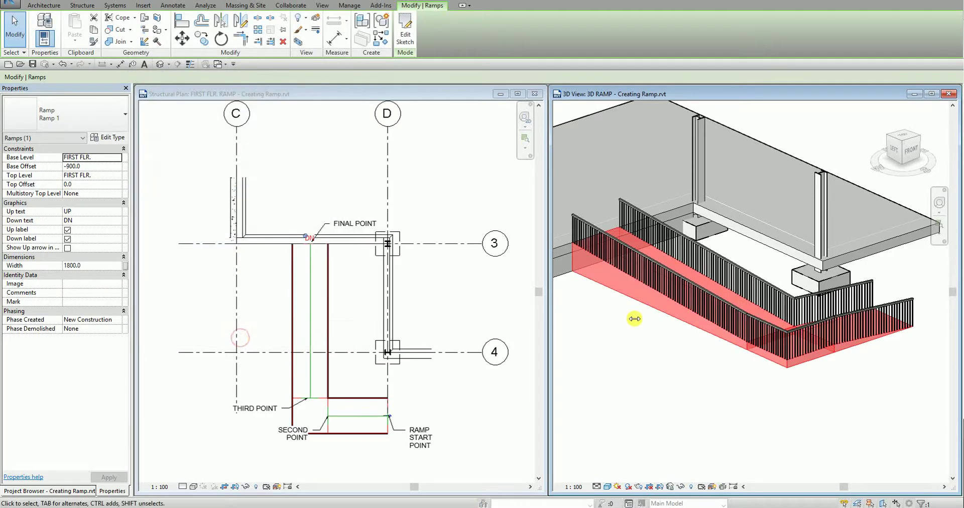
left_click(692, 365)
middle_click_drag(682, 384, 658, 368, "shift")
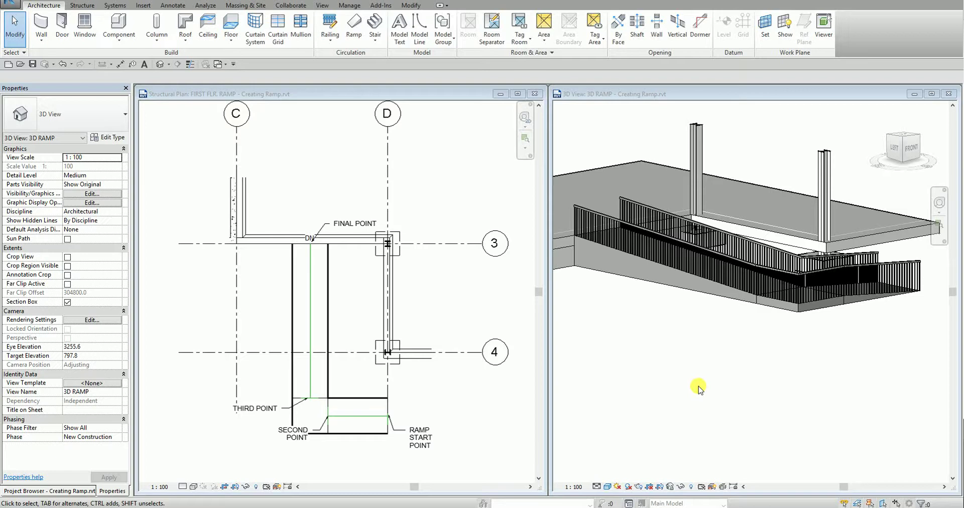
left_click(761, 339)
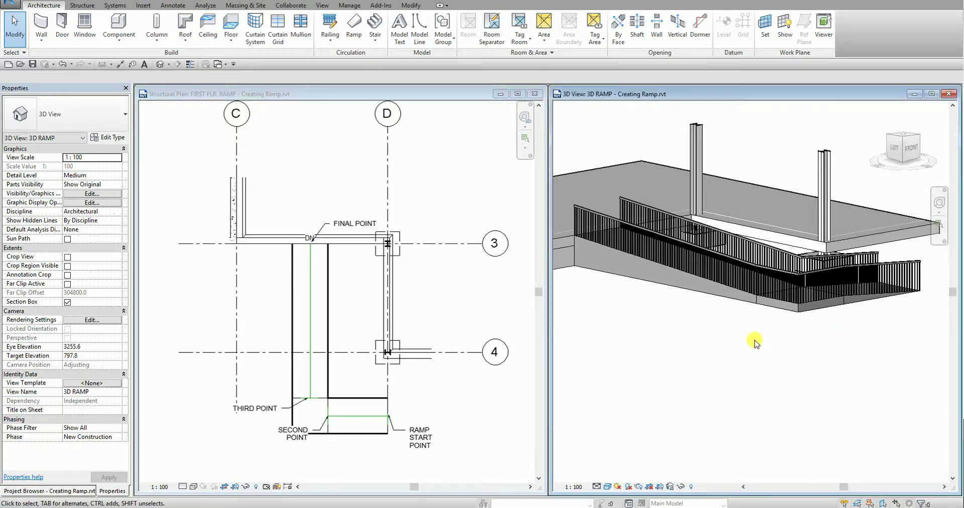
middle_click_drag(878, 370, 867, 401, "shift")
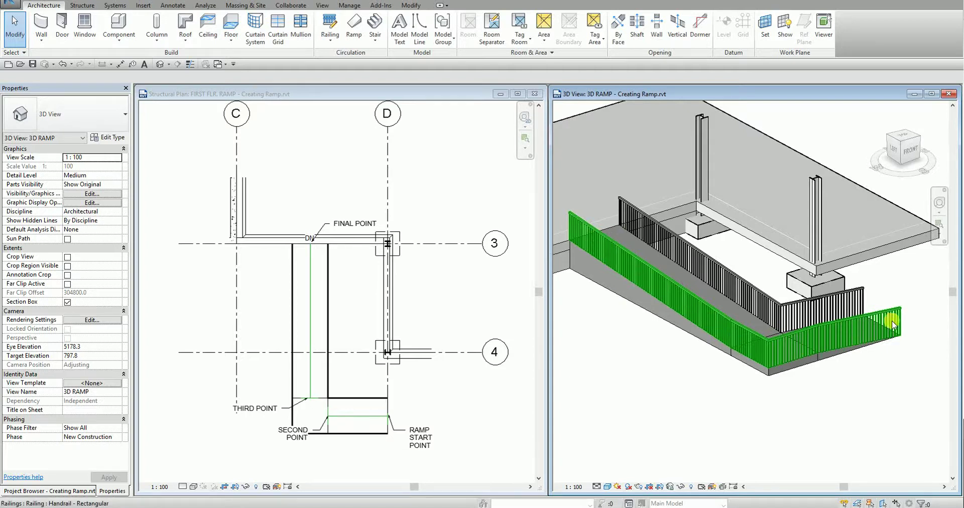
left_click(705, 317)
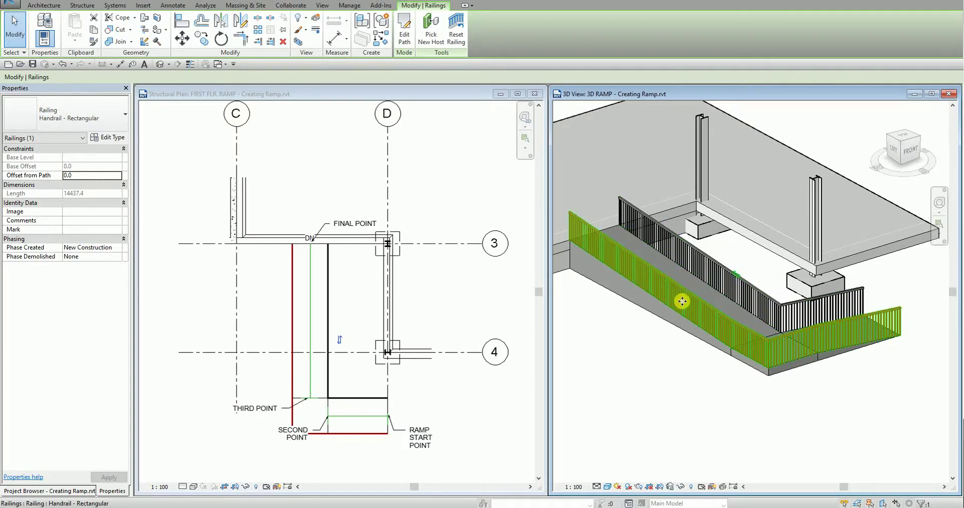
Open the Handrail - Rectangular type properties and its Rail Structure (Non-Continuous) editor
left_click(112, 144)
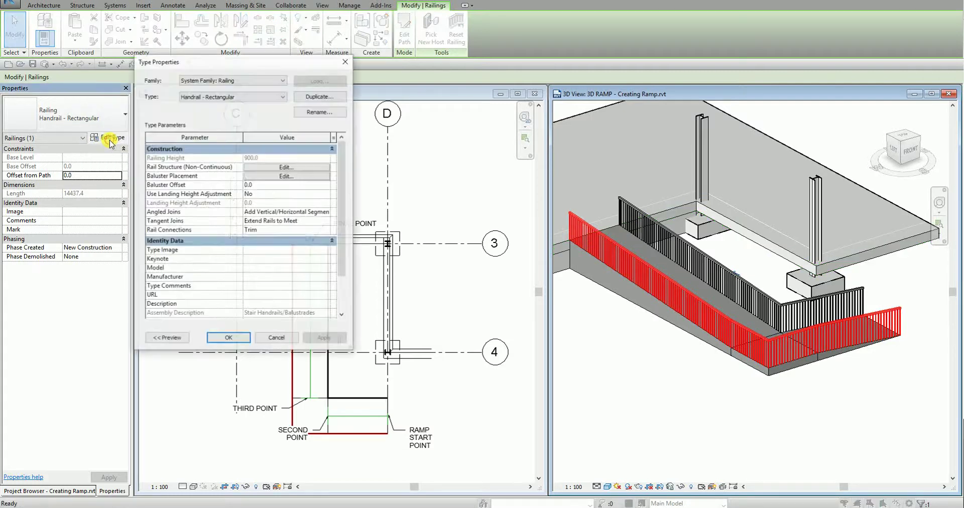
left_click_drag(287, 61, 475, 96)
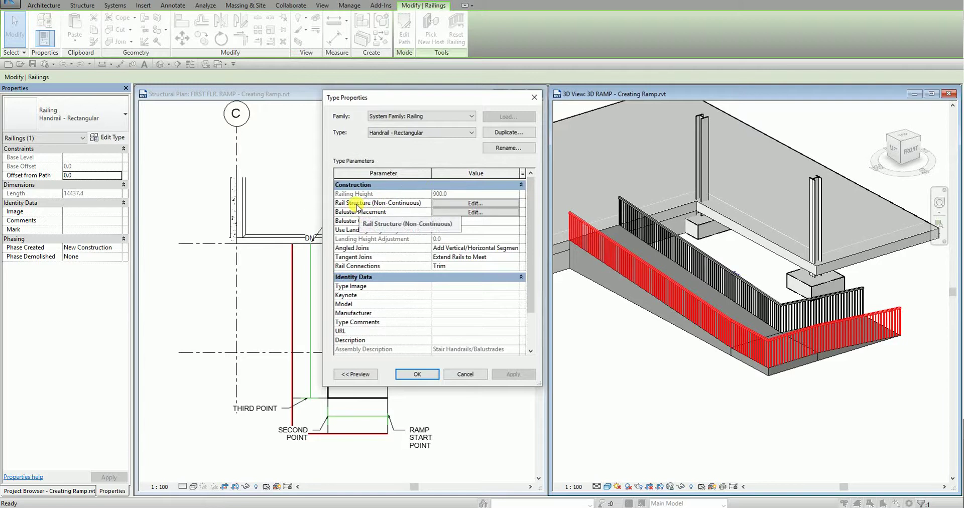
left_click(463, 203)
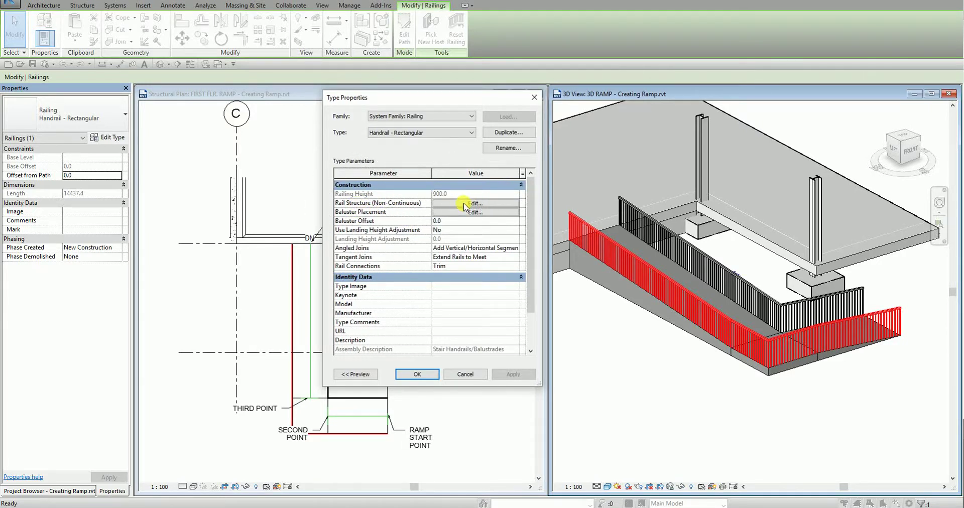
left_click(464, 203)
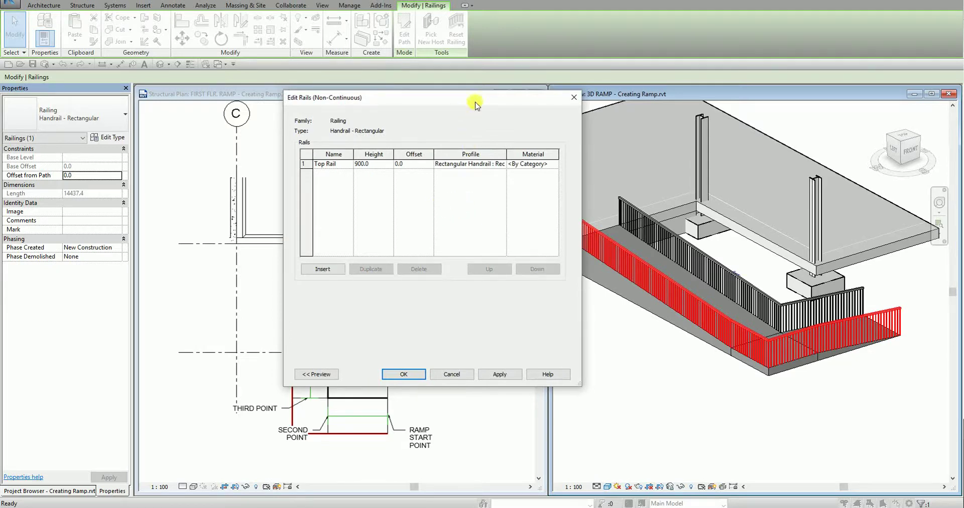
Add a Bottom Rail at height 600 with the Rectangular Handrail profile and confirm both dialogs
left_click_drag(476, 103, 445, 103)
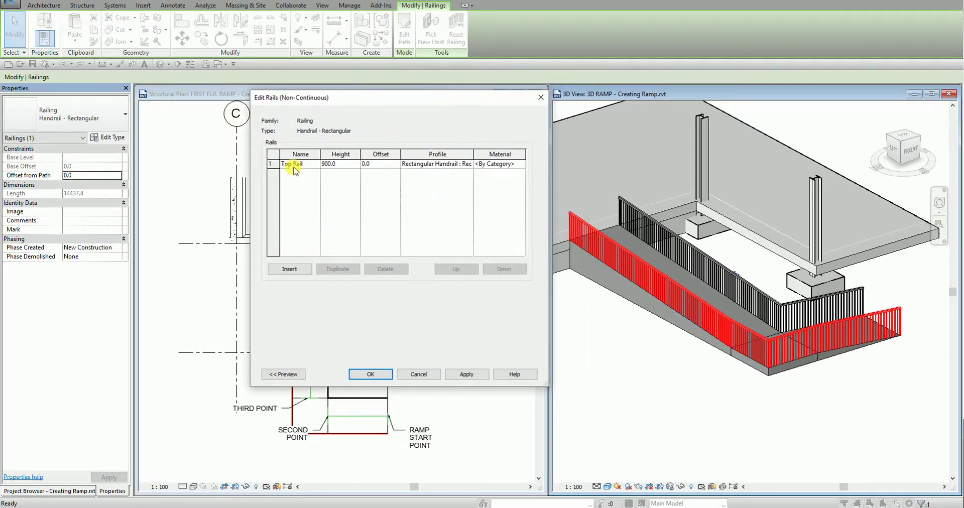
left_click(290, 269)
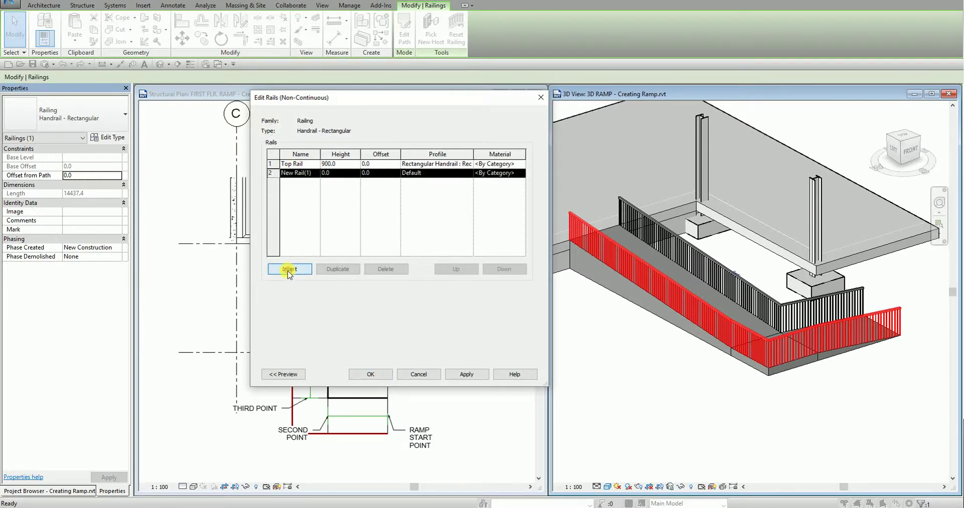
left_click(316, 174)
left_click(316, 173)
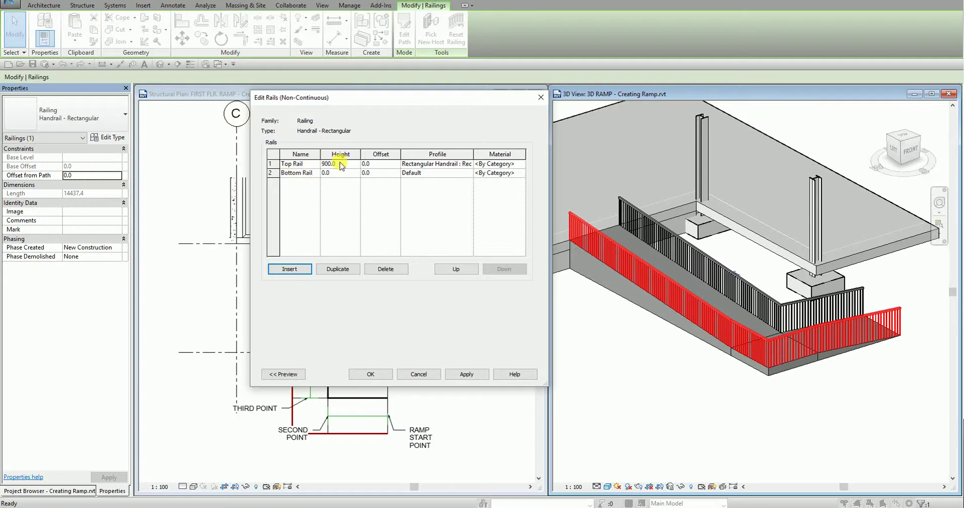
left_click(298, 165)
left_click(333, 164)
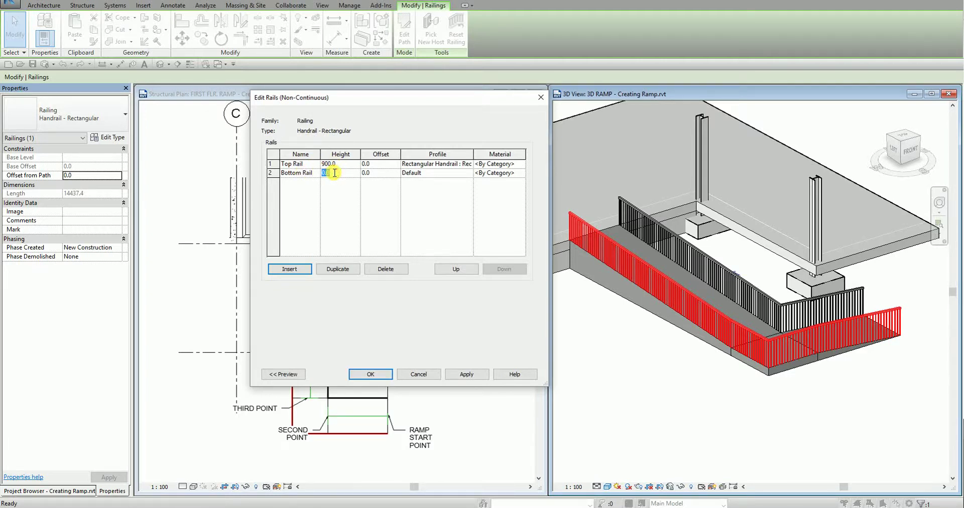
left_click(464, 176)
left_click(468, 174)
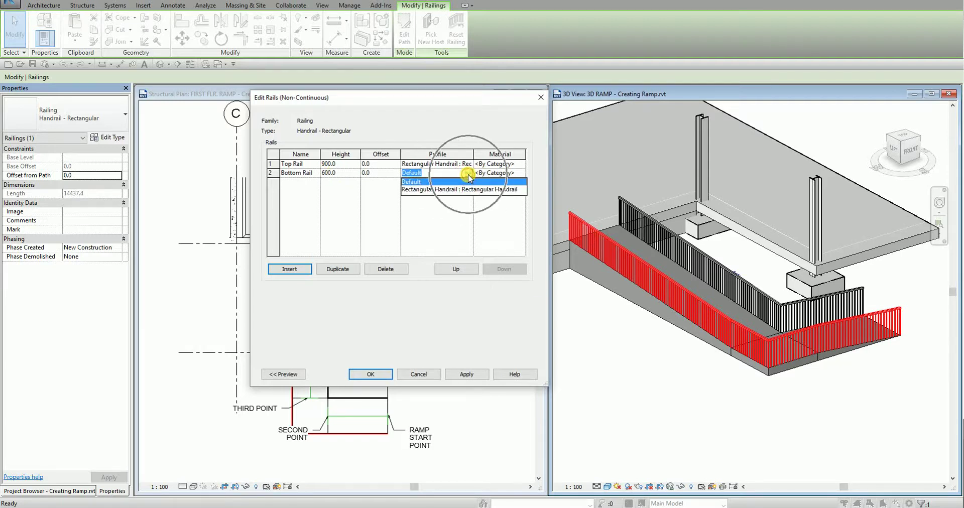
left_click(459, 189)
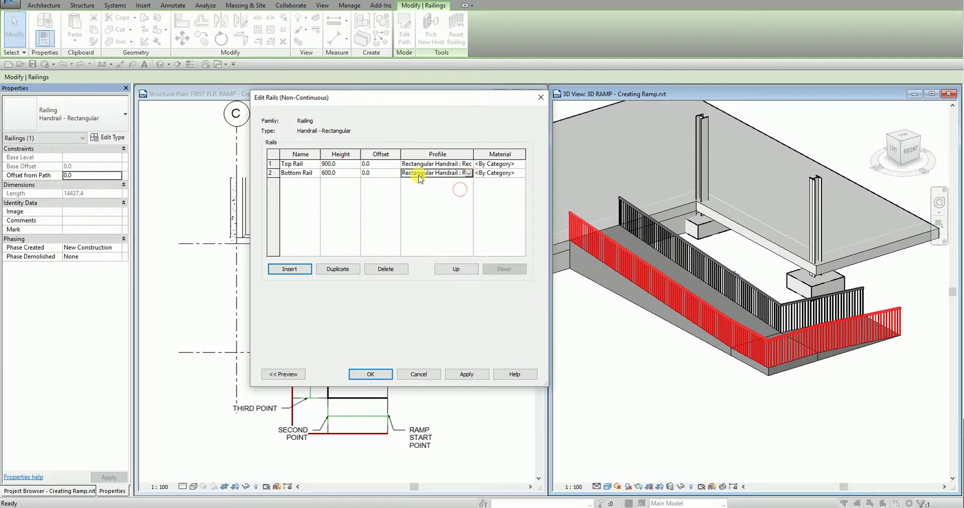
left_click(392, 372)
left_click(382, 376)
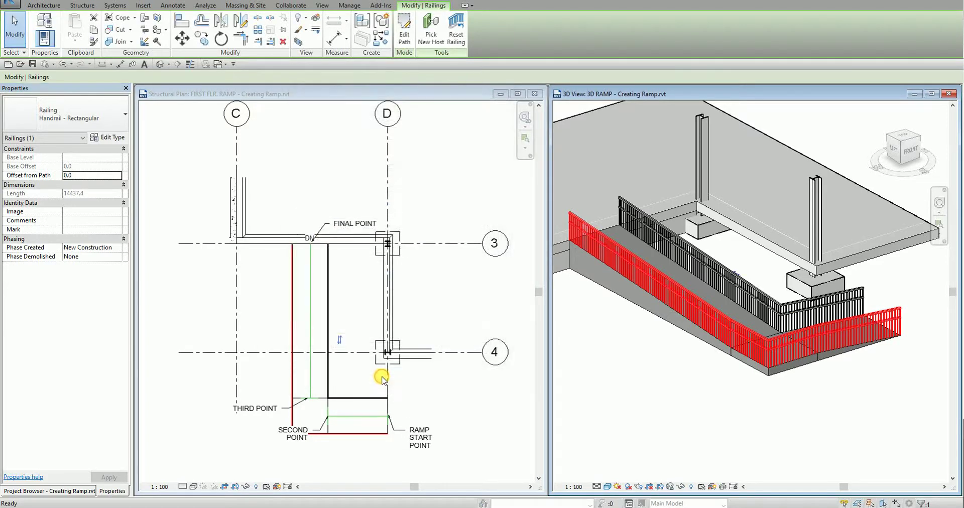
Select the ramp handrail in 3D and open its type properties
left_click(888, 410)
scroll(889, 407, "up", 5)
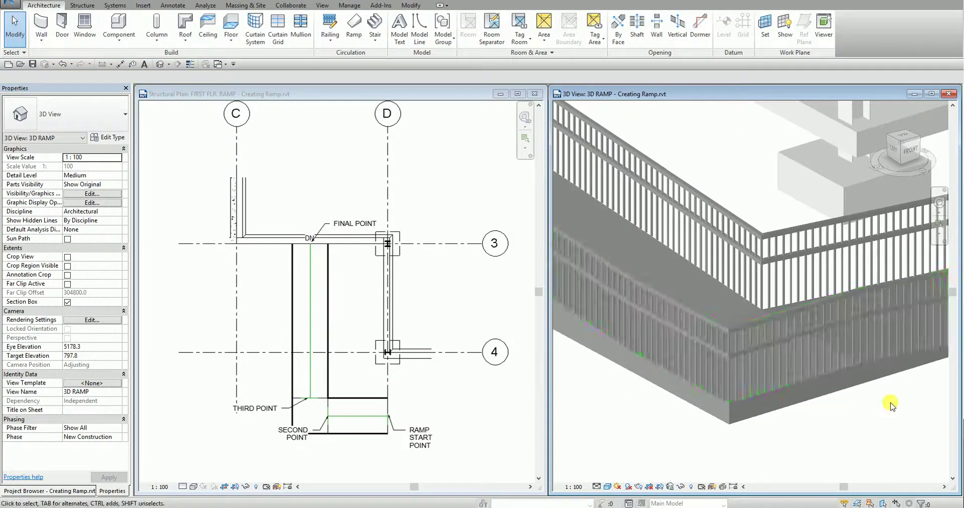
scroll(854, 402, "down", 4)
left_click(815, 294)
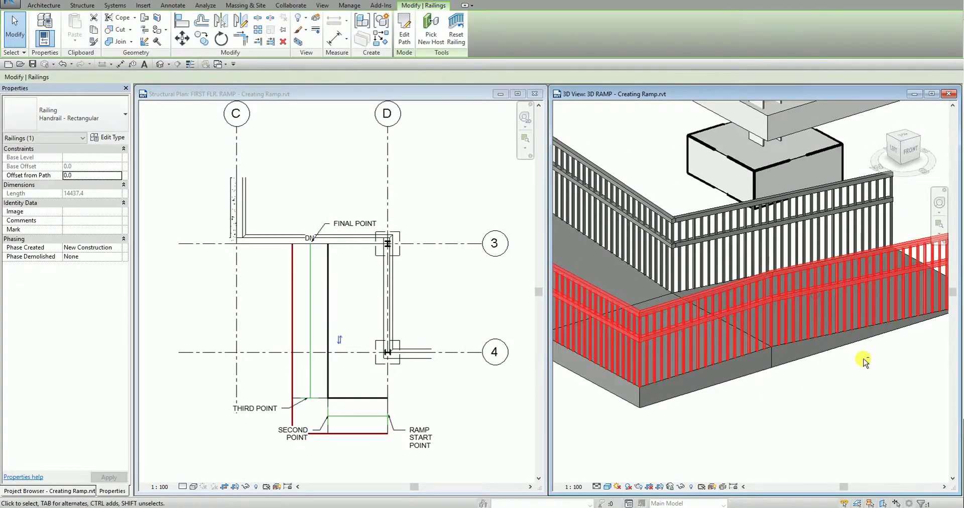
middle_click_drag(863, 360, 747, 345, "shift")
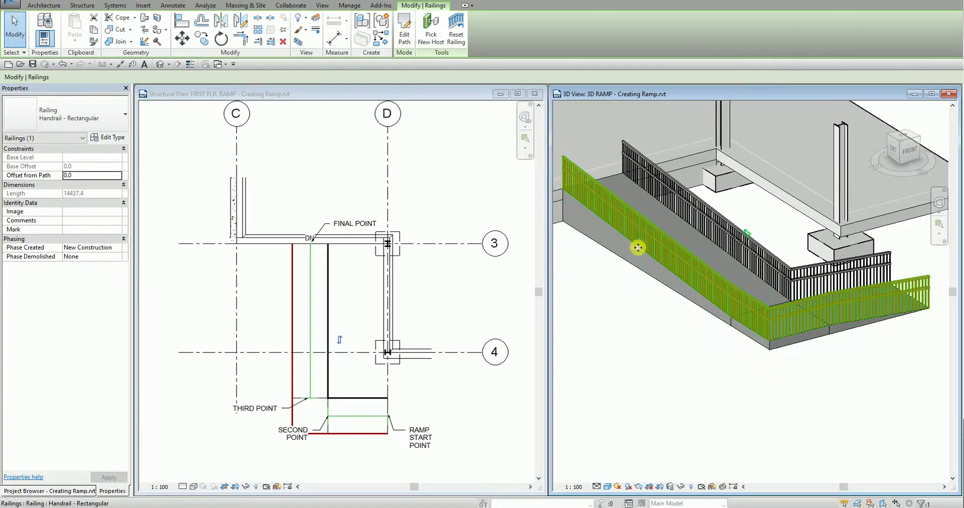
left_click(111, 139)
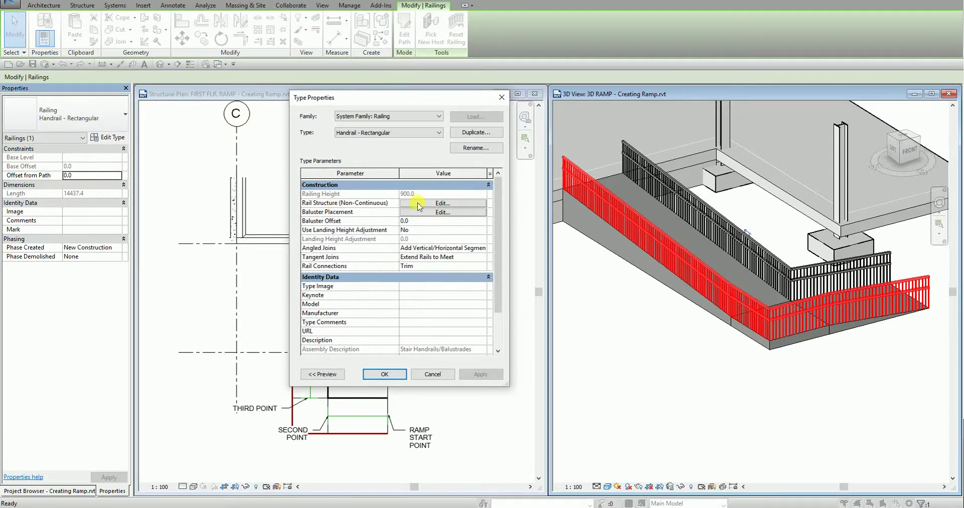
Set the regular baluster spacing to 900.0 in the baluster placement pattern and confirm
left_click(437, 213)
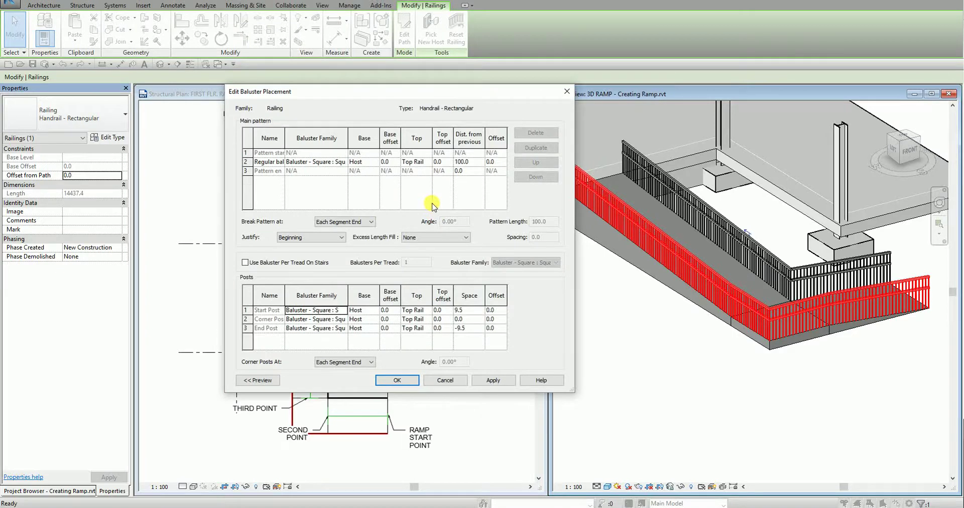
left_click(271, 164)
left_click(473, 162)
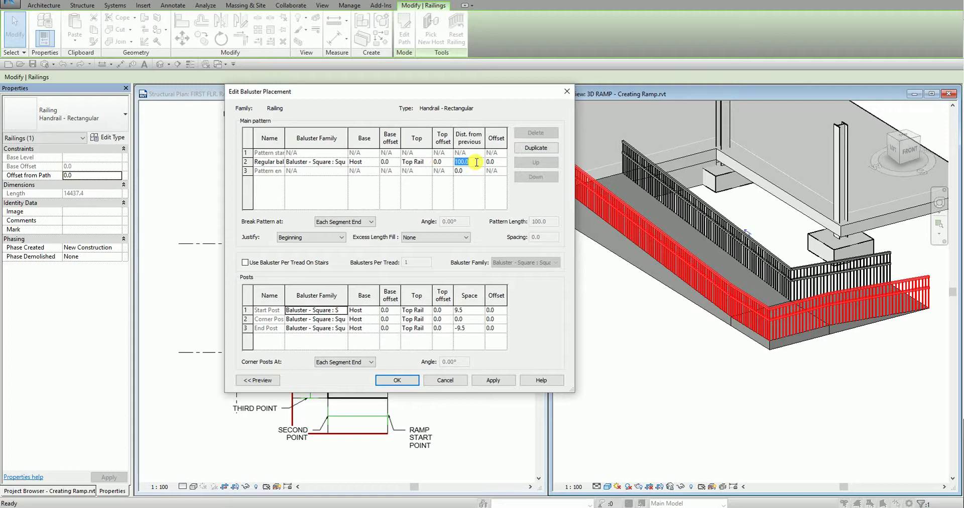
left_click(711, 115)
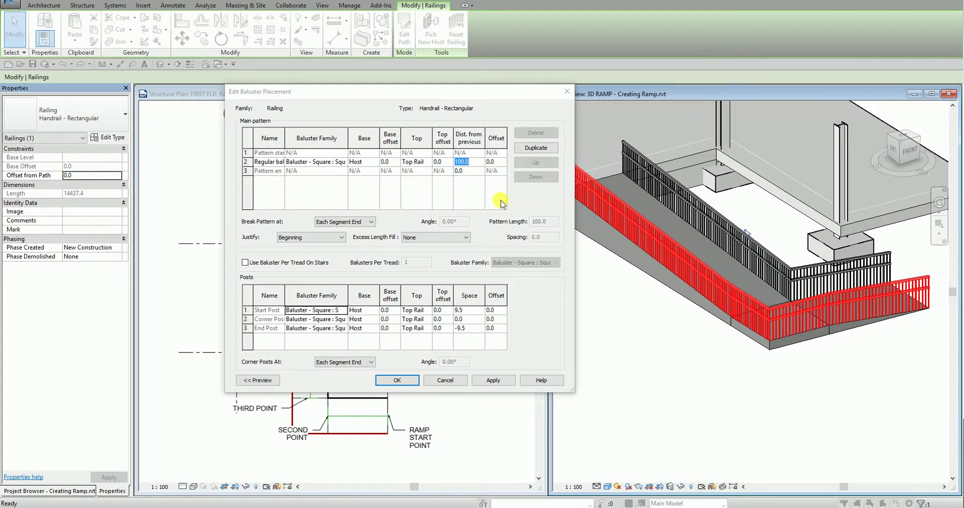
left_click(468, 162)
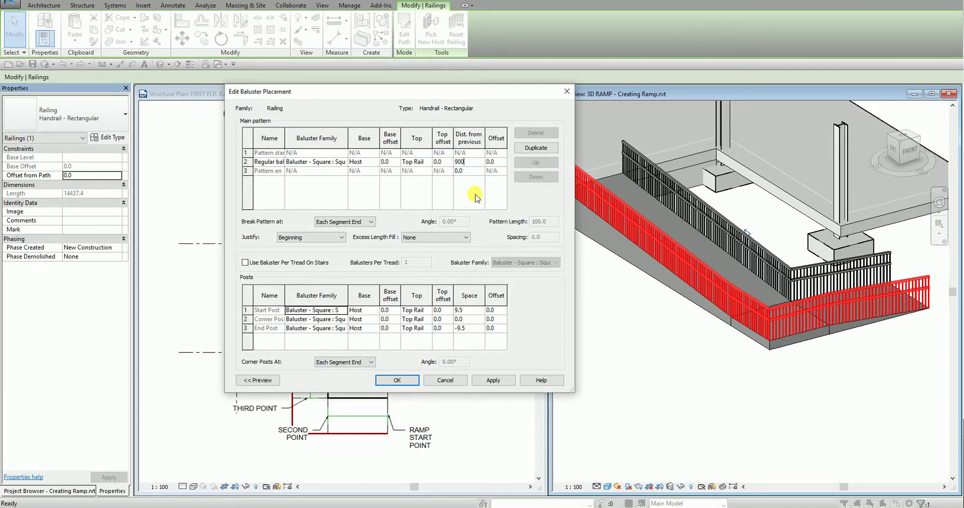
left_click(494, 387)
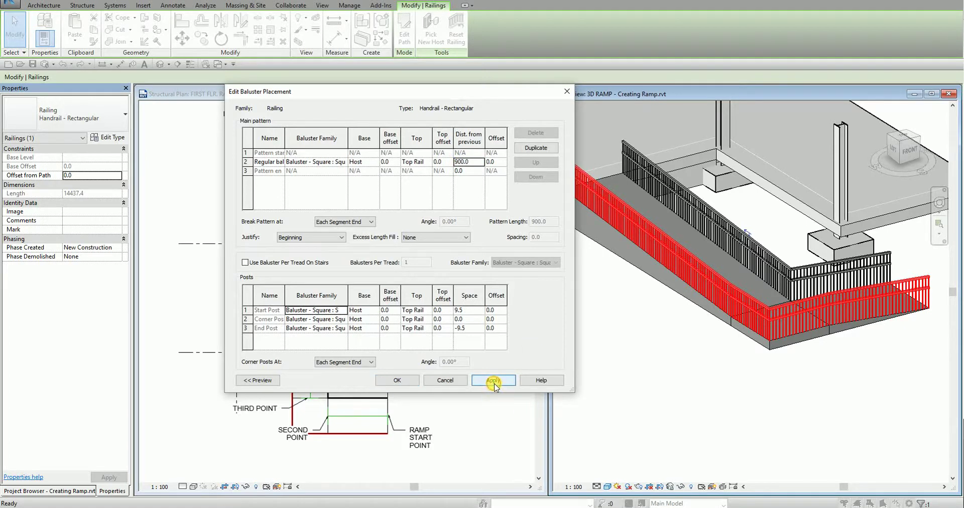
left_click(398, 381)
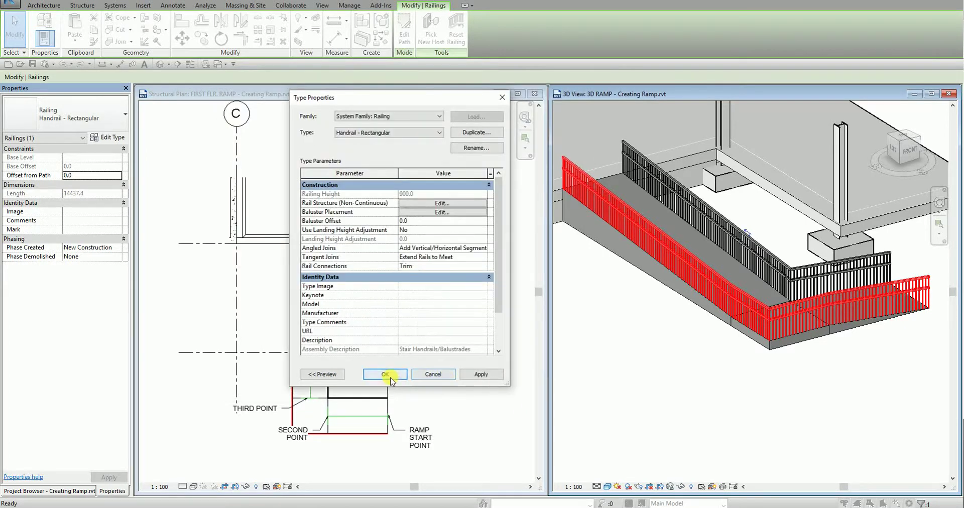
left_click(391, 380)
Inspect the top and bottom rails and posts in 3D, then select the handrail
left_click(631, 386)
middle_click_drag(720, 381, 748, 331, "shift")
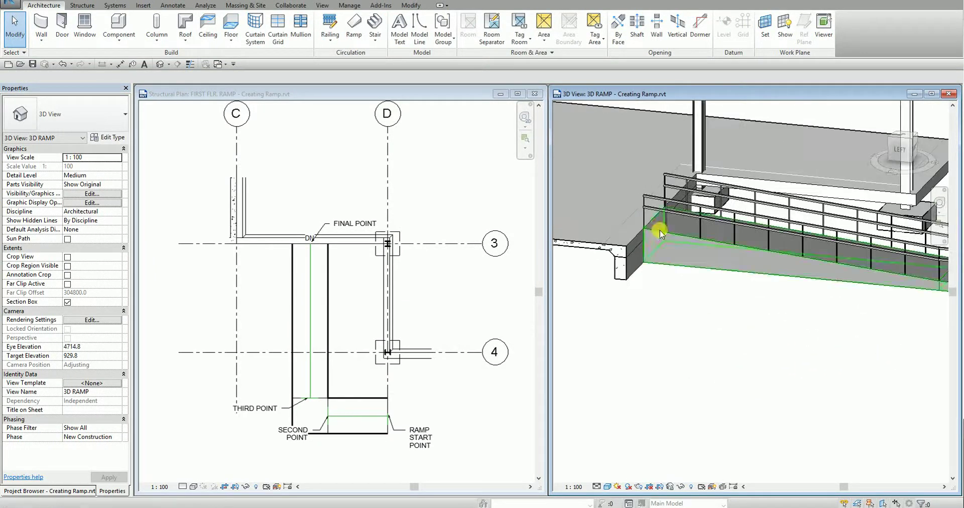
middle_click_drag(645, 215, 723, 319, "shift")
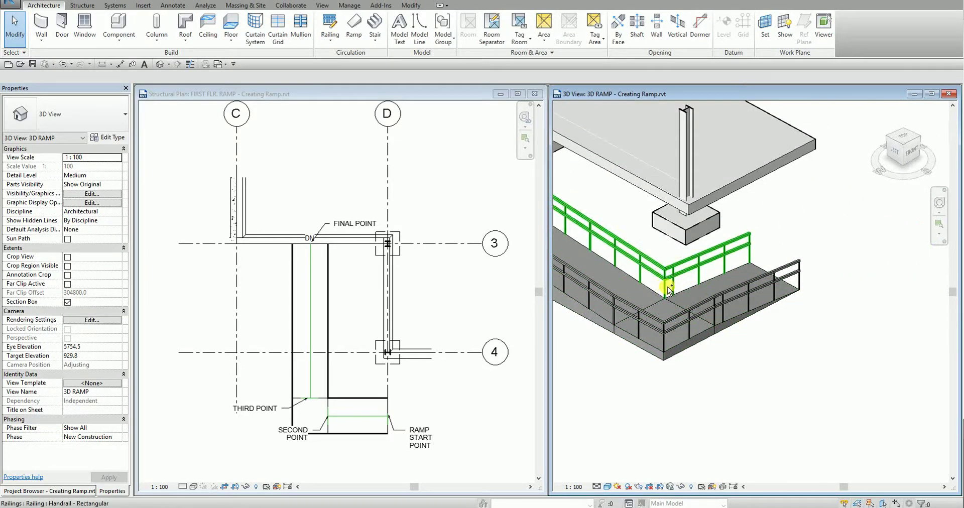
scroll(667, 291, "up", 5)
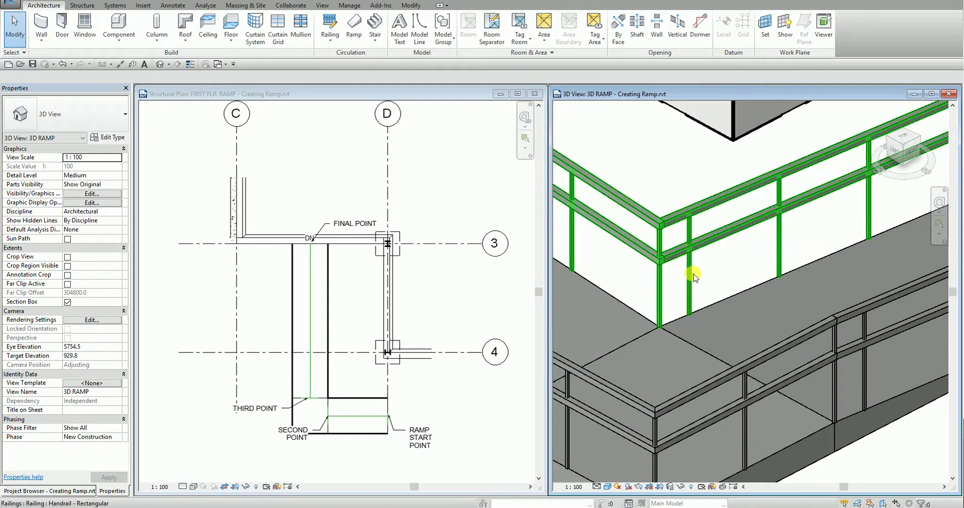
scroll(792, 241, "down", 4)
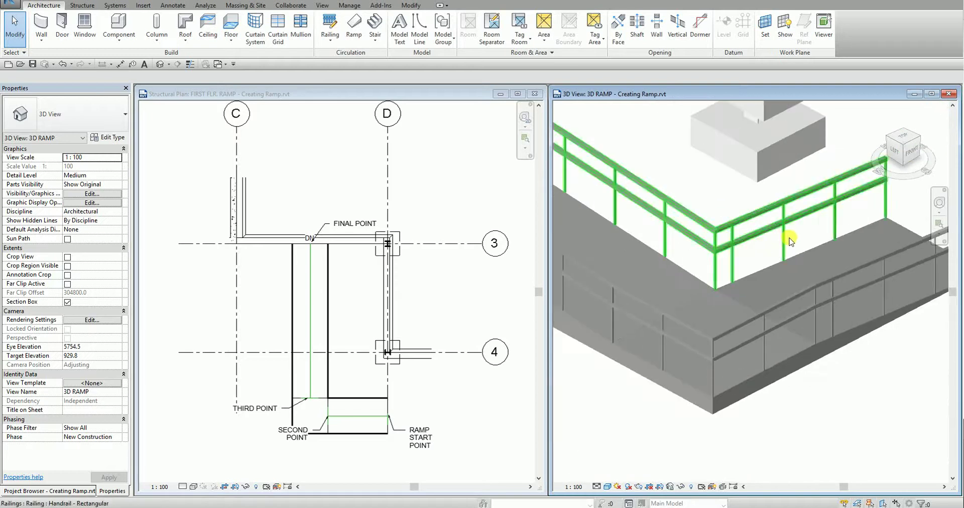
middle_click_drag(789, 239, 753, 360, "shift")
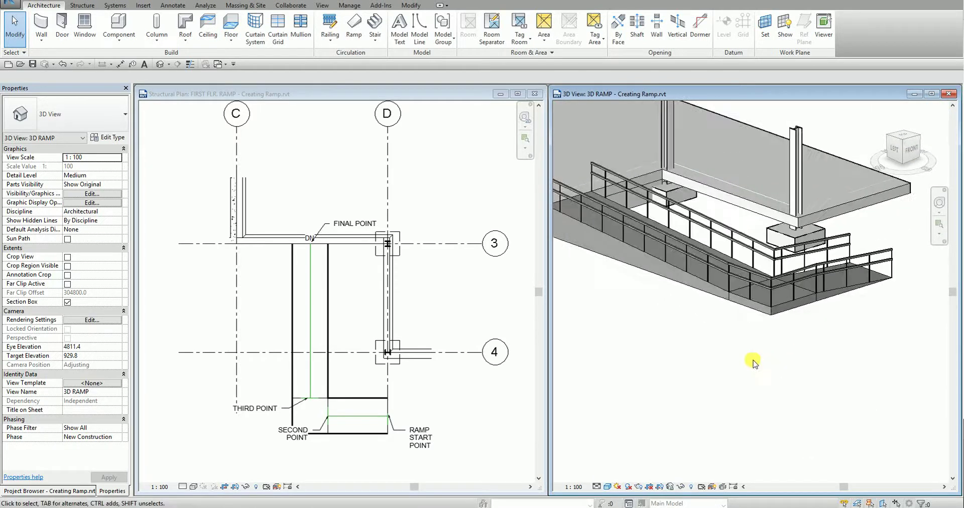
left_click(703, 268)
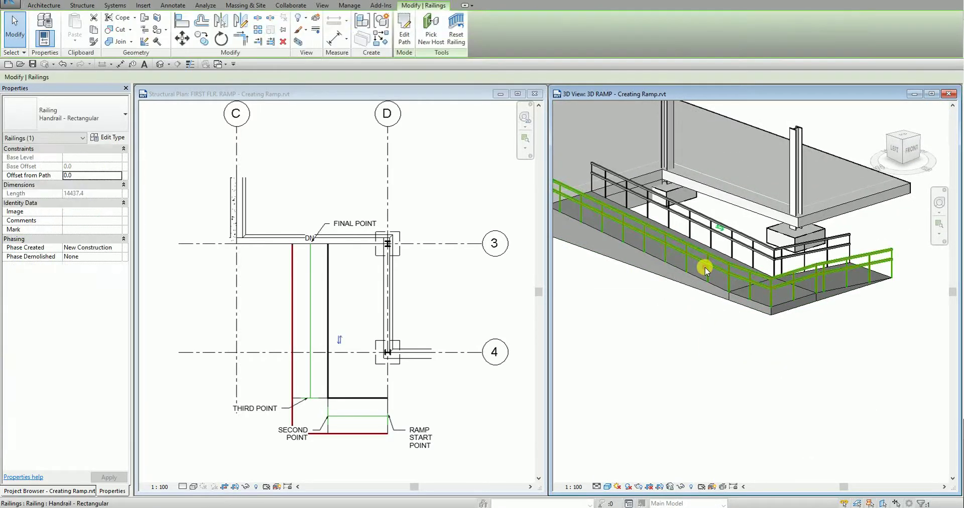
Set the Handrail - Rectangular baluster placement justification to Spread Pattern To Fit and confirm both type dialogs
left_click(111, 138)
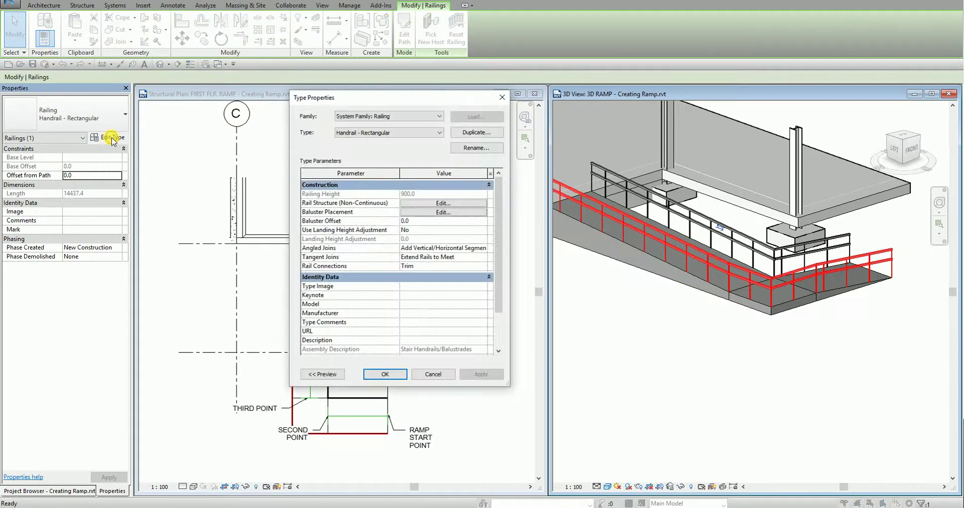
left_click(427, 213)
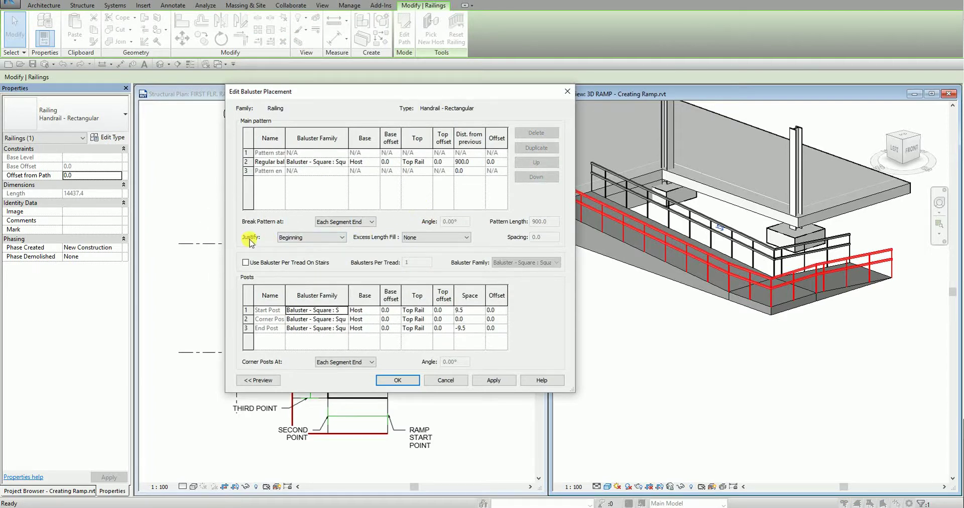
left_click(303, 239)
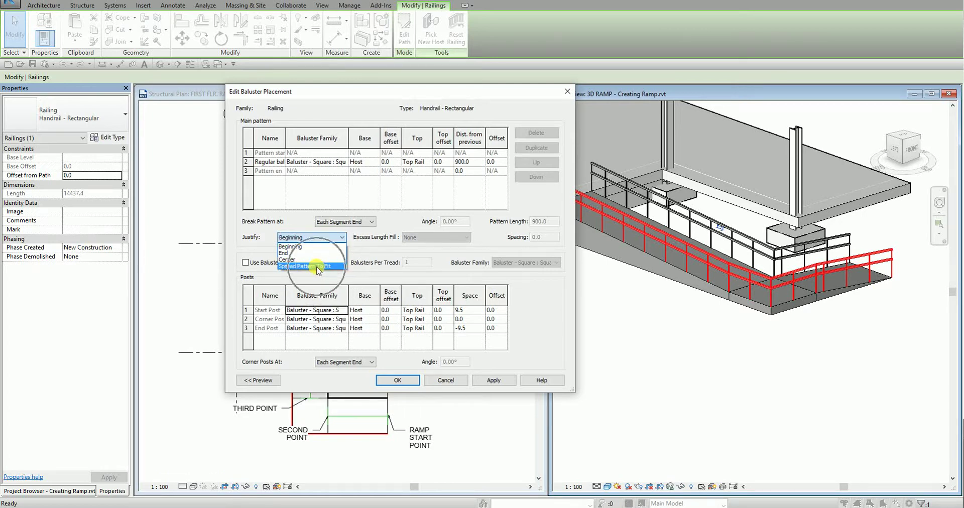
left_click(317, 267)
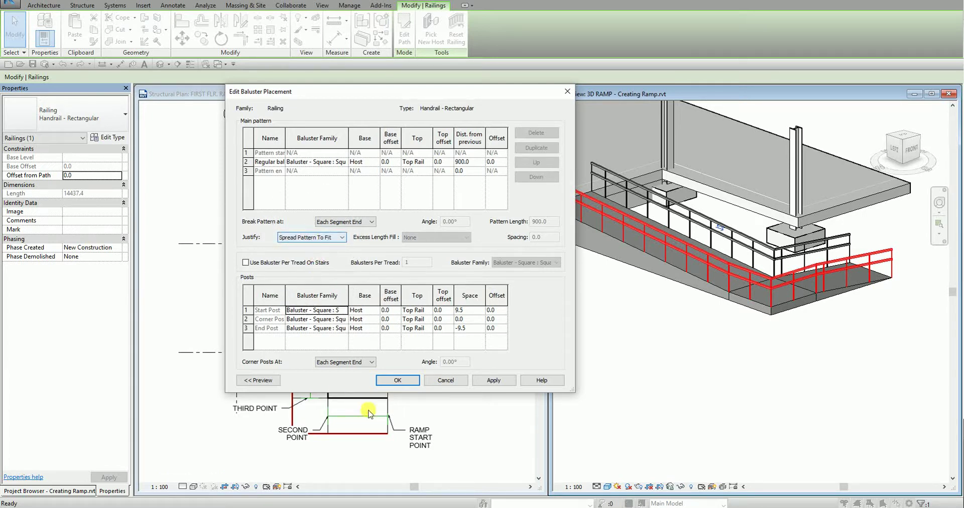
left_click(392, 380)
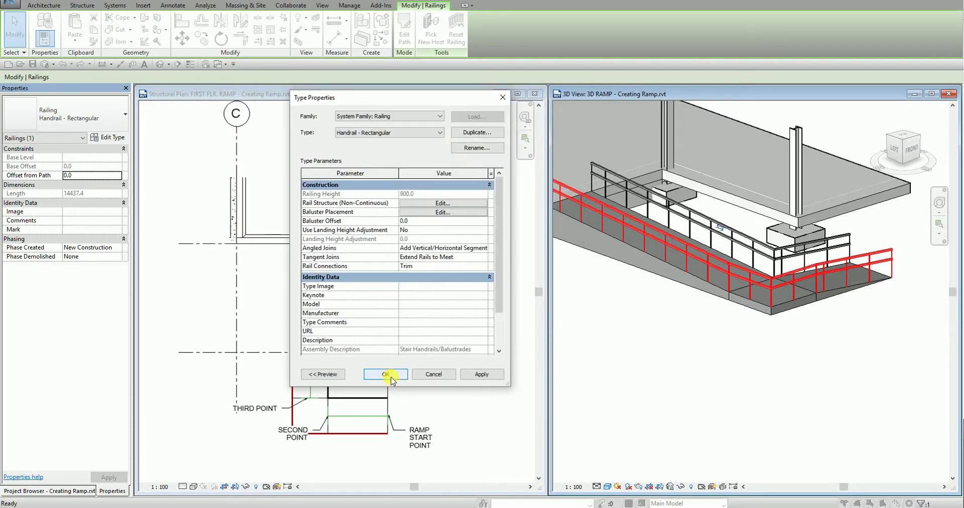
left_click(387, 375)
left_click(704, 397)
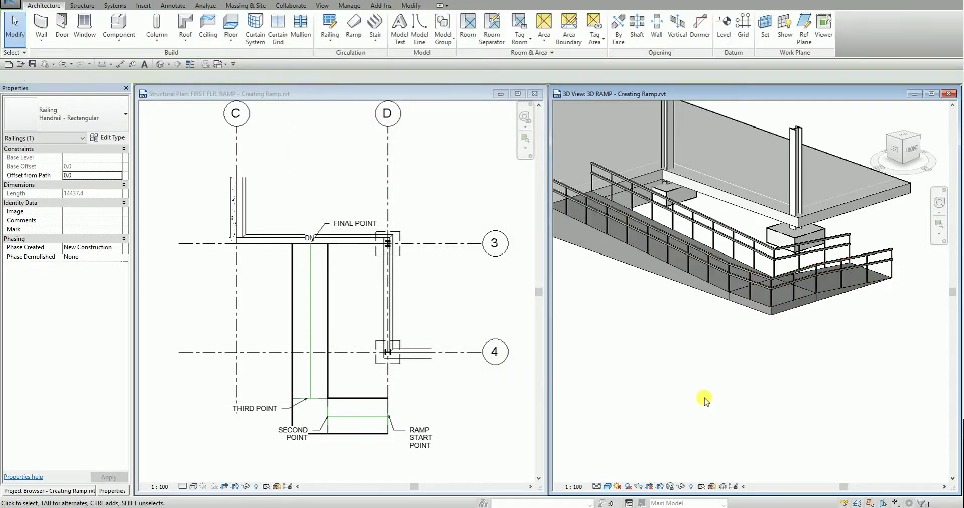
scroll(833, 376, "up", 3)
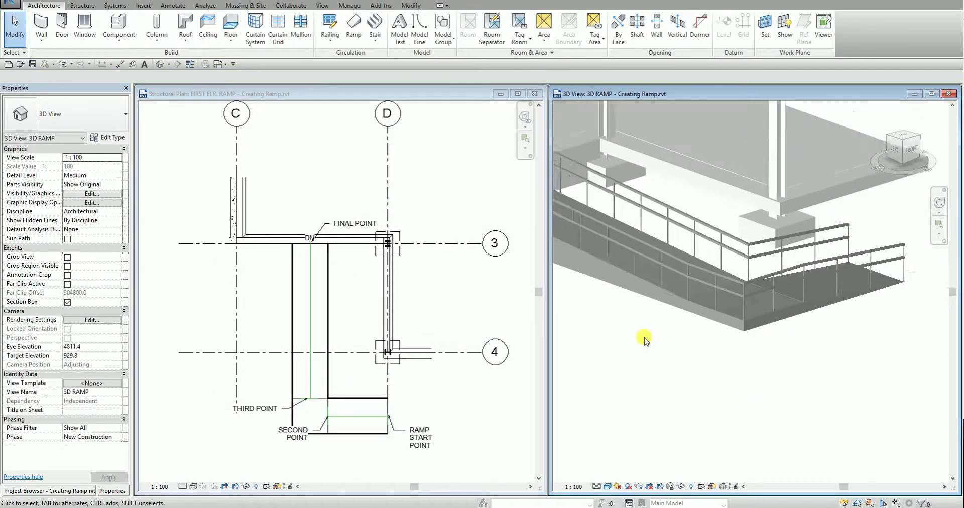
middle_click_drag(738, 375, 835, 387, "shift")
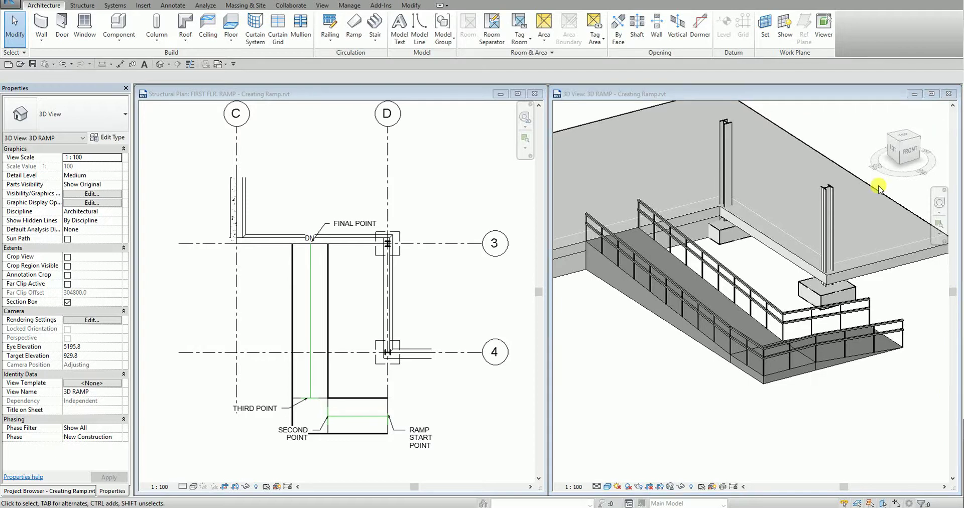
left_click(866, 120)
left_click(881, 110)
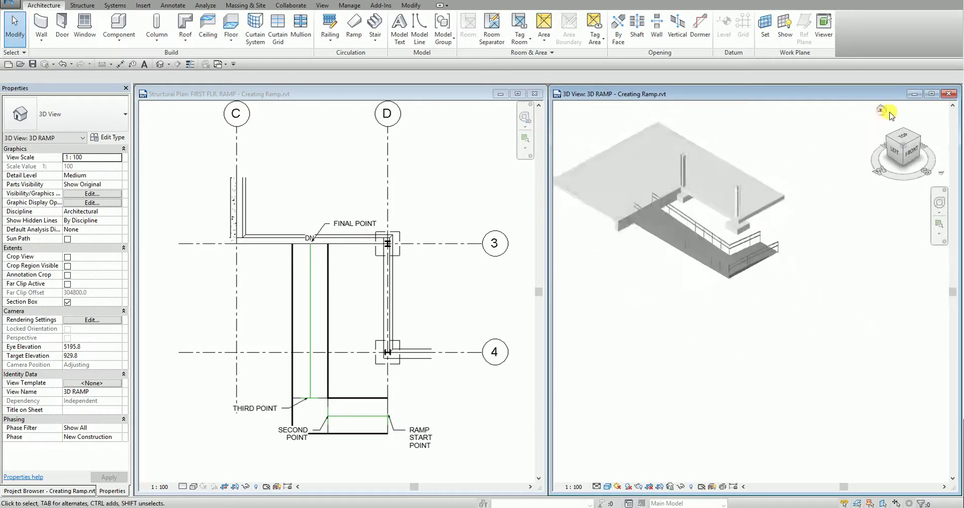
scroll(693, 241, "up", 6)
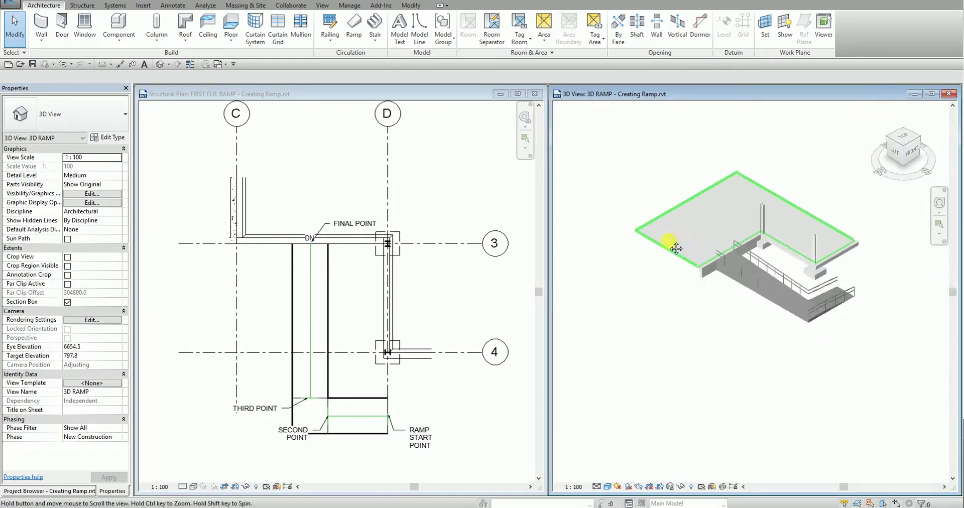
scroll(703, 241, "down", 4)
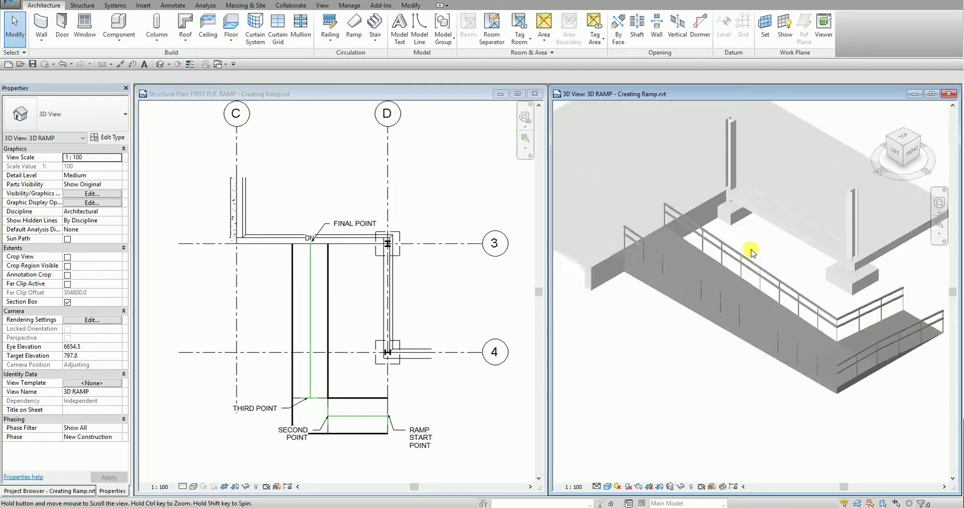